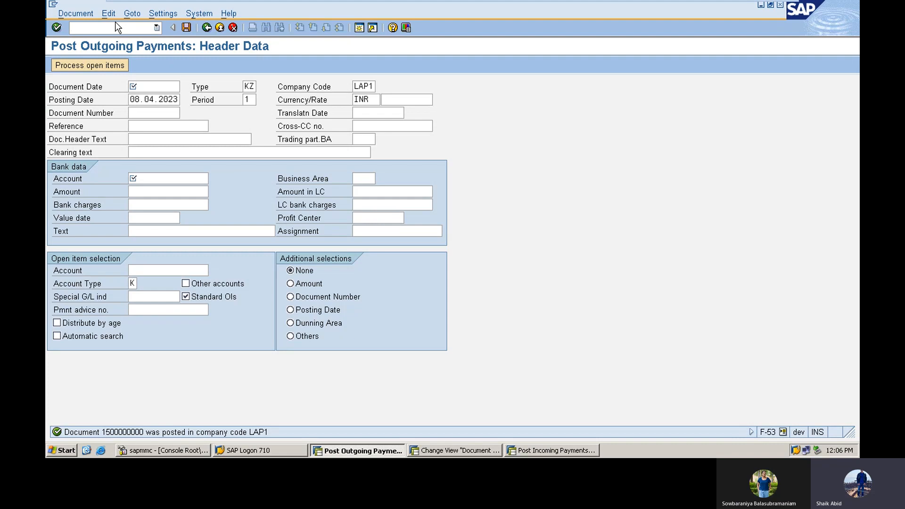
Step: Open the vendor account groups configuration with /NOBD and start a new entry
click(117, 27)
text(/NOBD3)
key(Return)
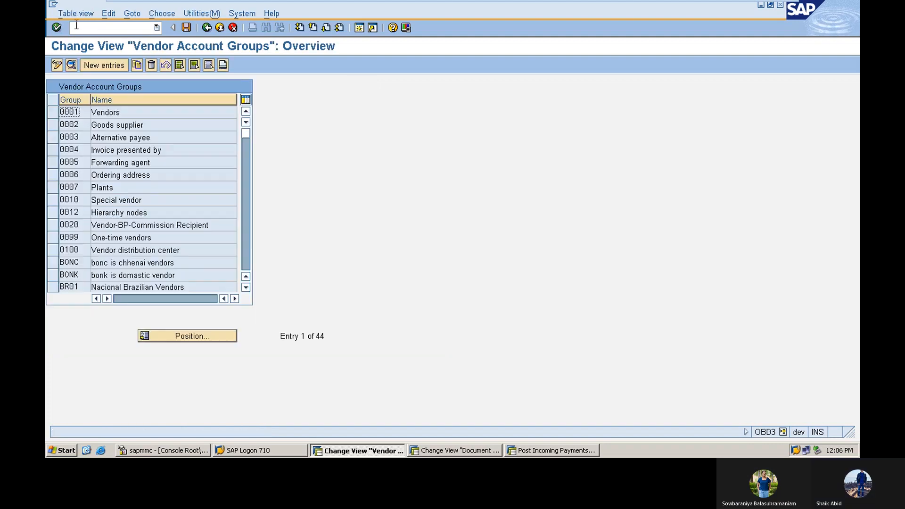
click(106, 68)
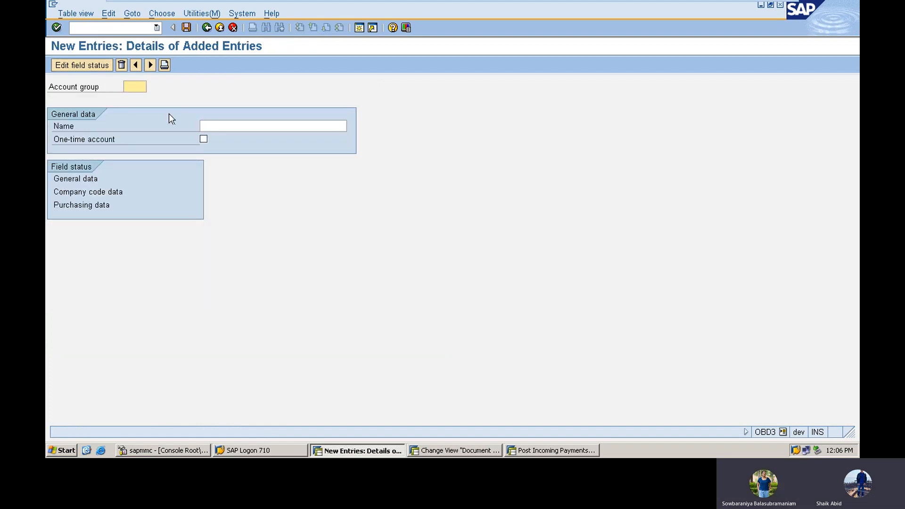
Step: Enter account group POND named PONDUICHERY VENDORS and save it under a customizing request
click(136, 87)
text(TR)
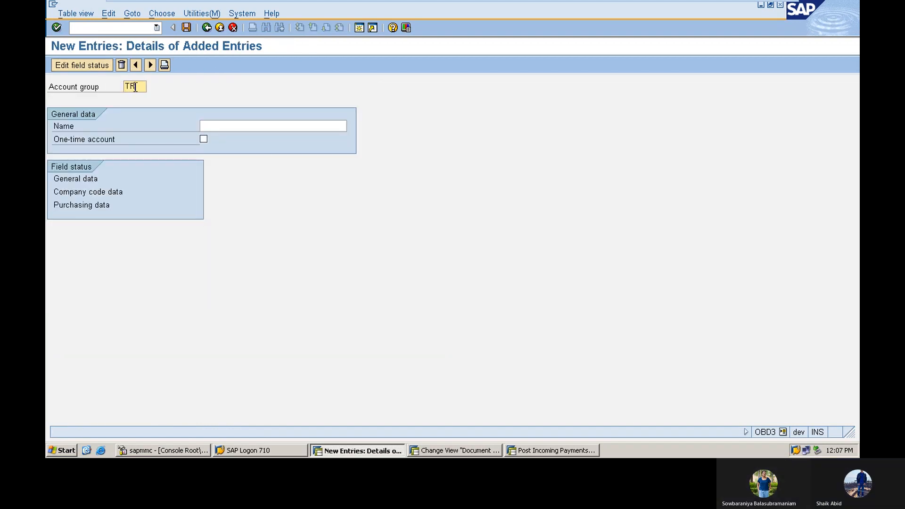
text(IC)
key(BackSpace)
key(BackSpace)
key(BackSpace)
key(BackSpace)
text(POV)
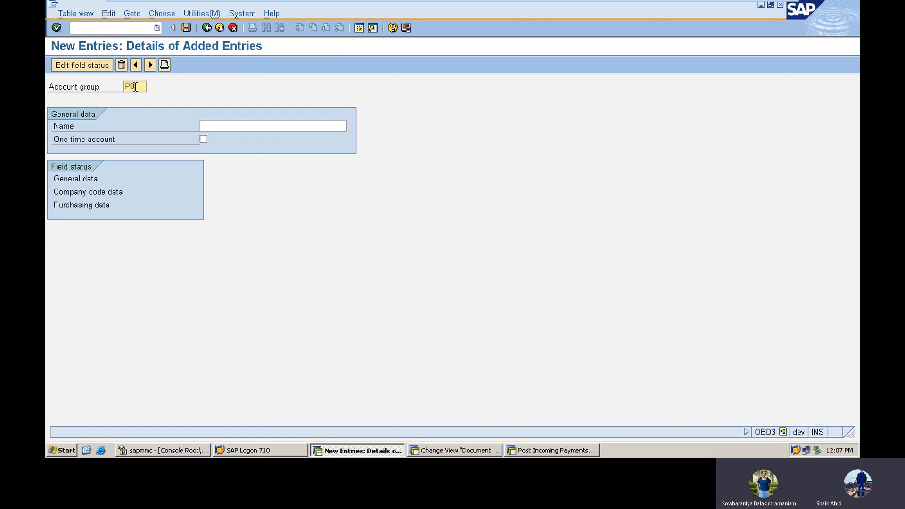
text(D)
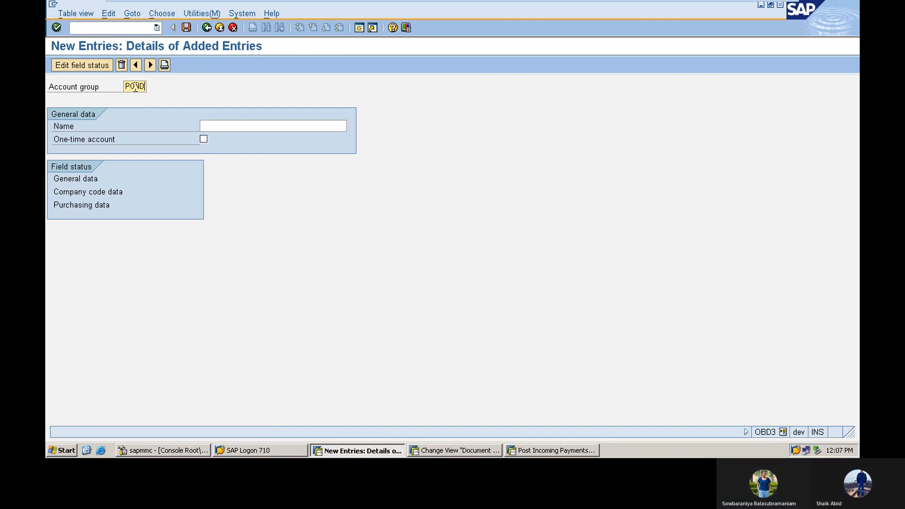
click(212, 126)
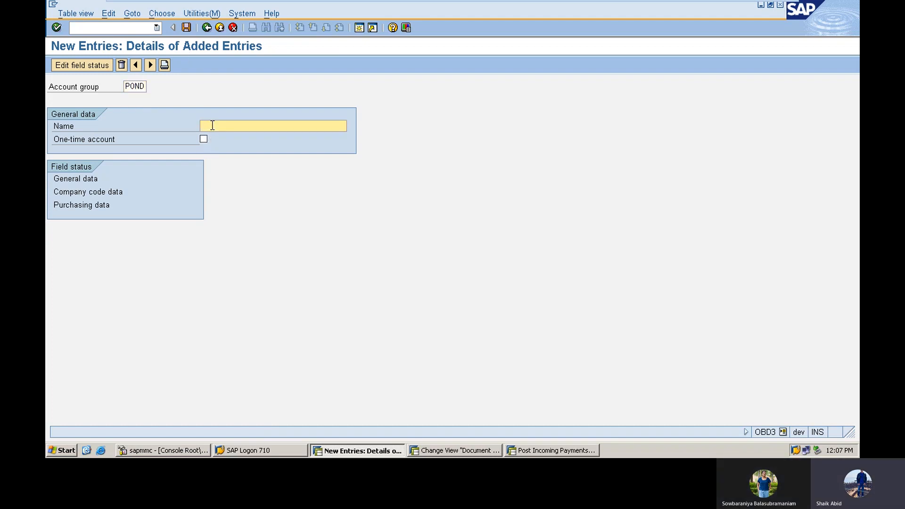
text(PONDUICHERY VEN)
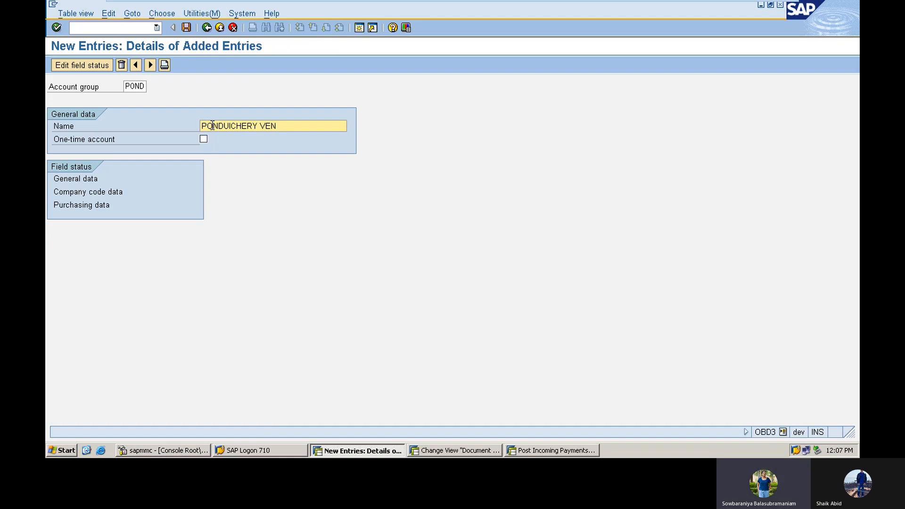
text(DORS)
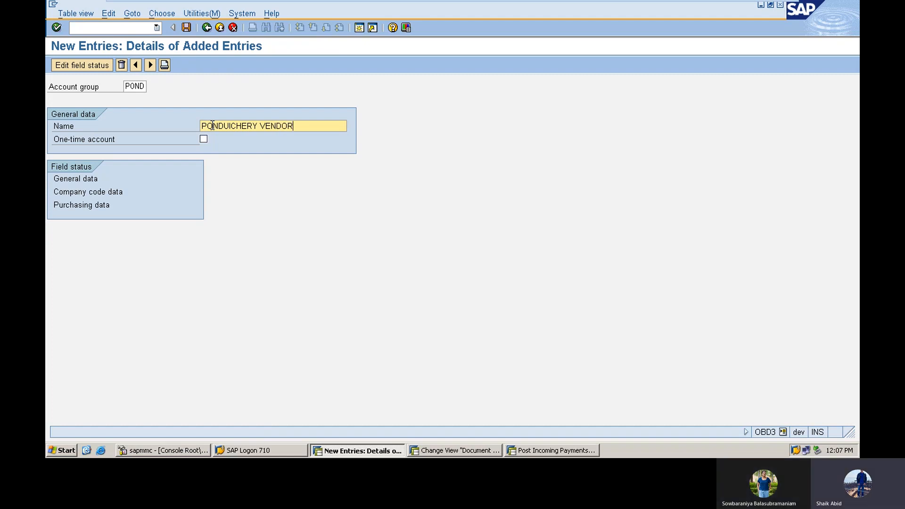
click(187, 28)
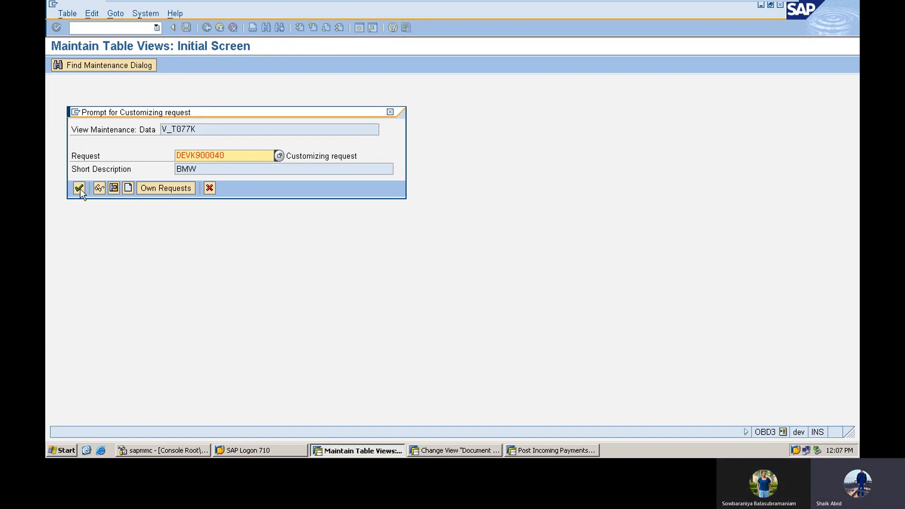
click(79, 189)
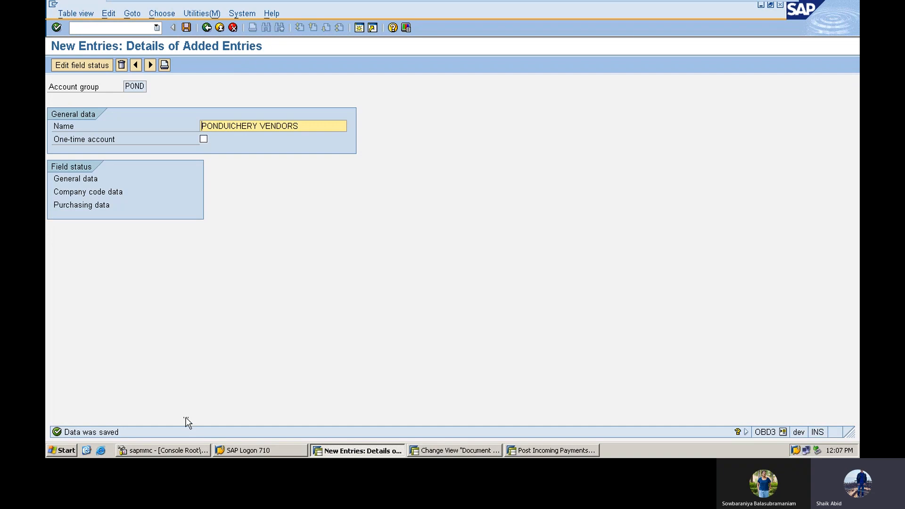
Step: Open the vendor number range intervals for editing via /NXKN1 and scroll to the list's end
click(109, 29)
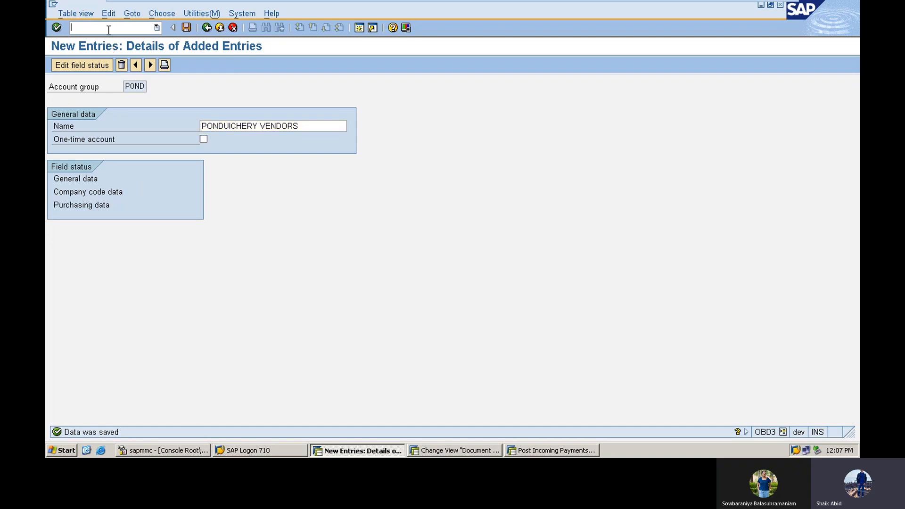
text(/NXKN1)
key(Return)
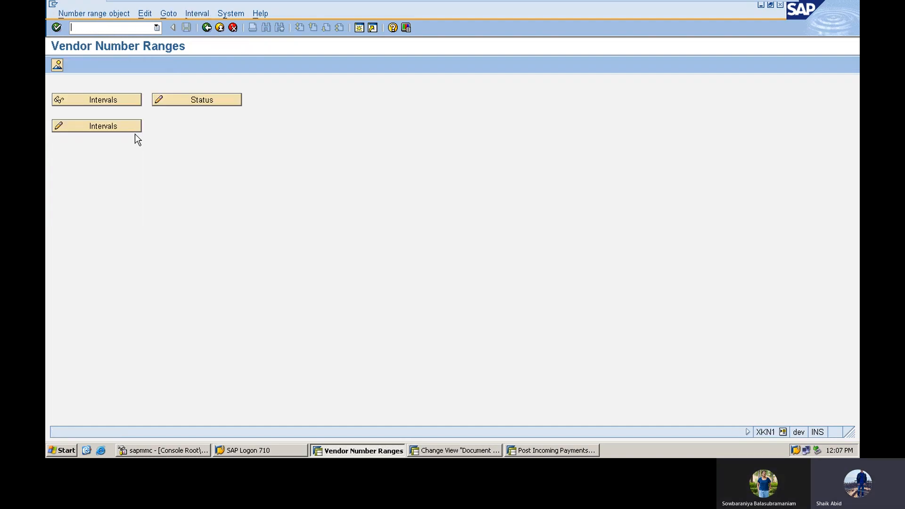
click(98, 125)
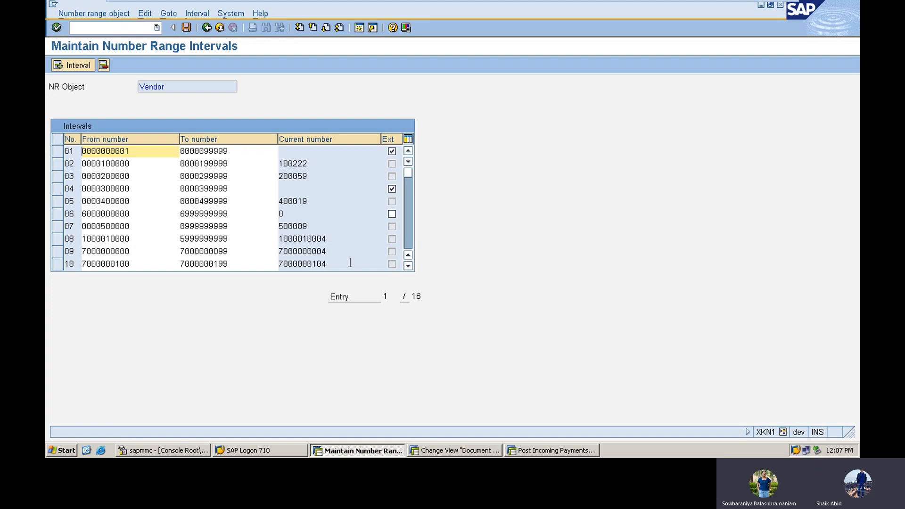
click(408, 266)
click(407, 265)
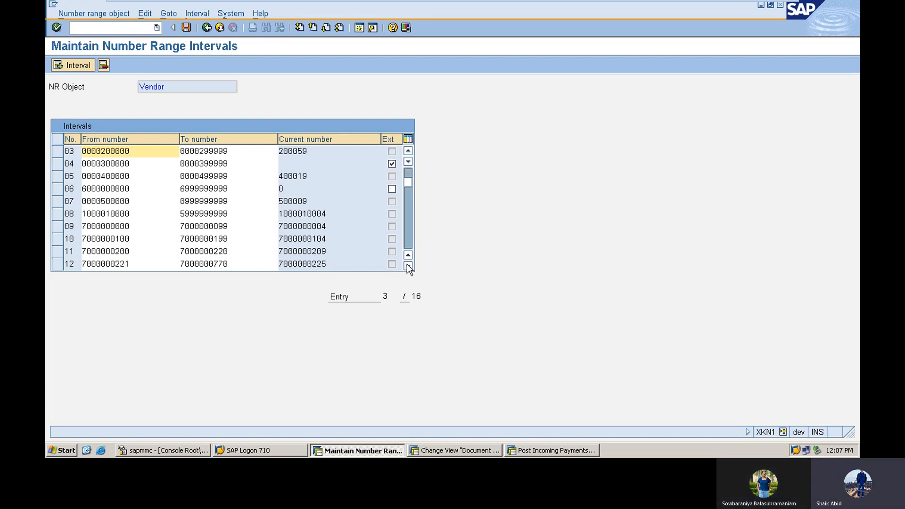
click(408, 266)
click(408, 266)
click(408, 266)
click(408, 266)
click(408, 265)
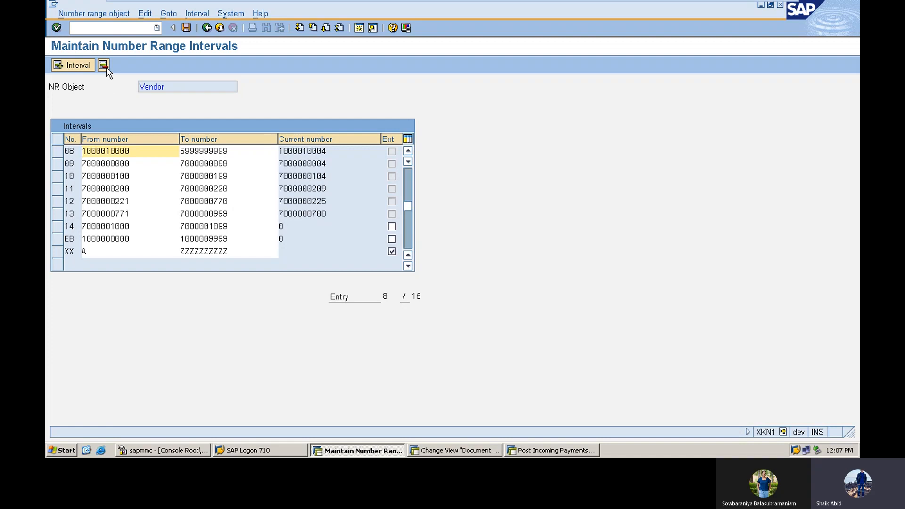
click(71, 65)
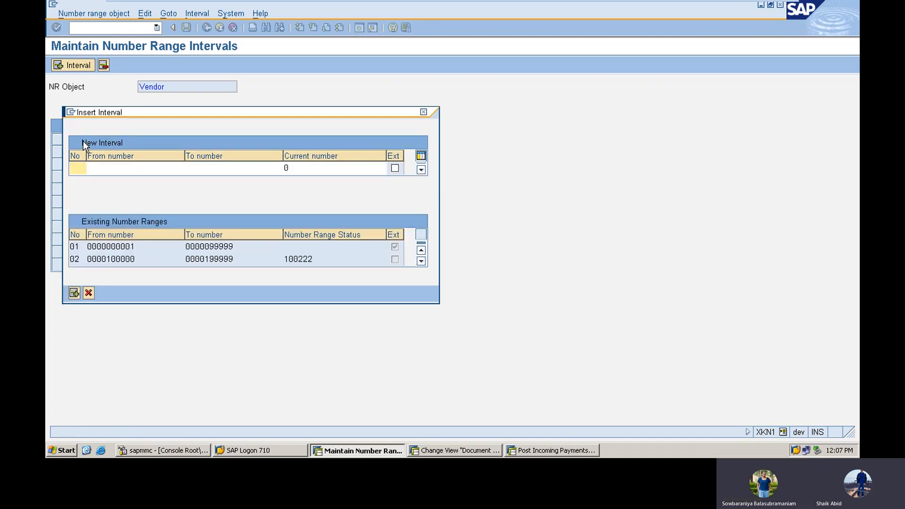
text(15)
click(99, 167)
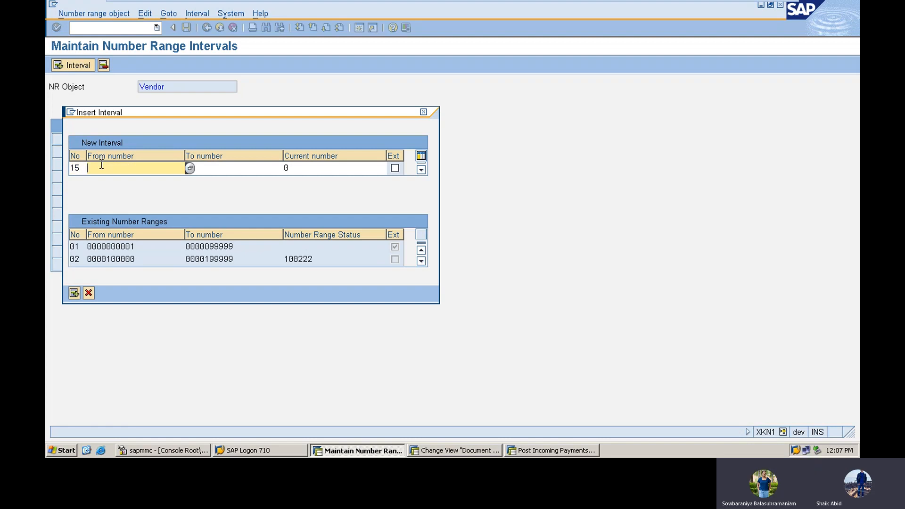
click(189, 168)
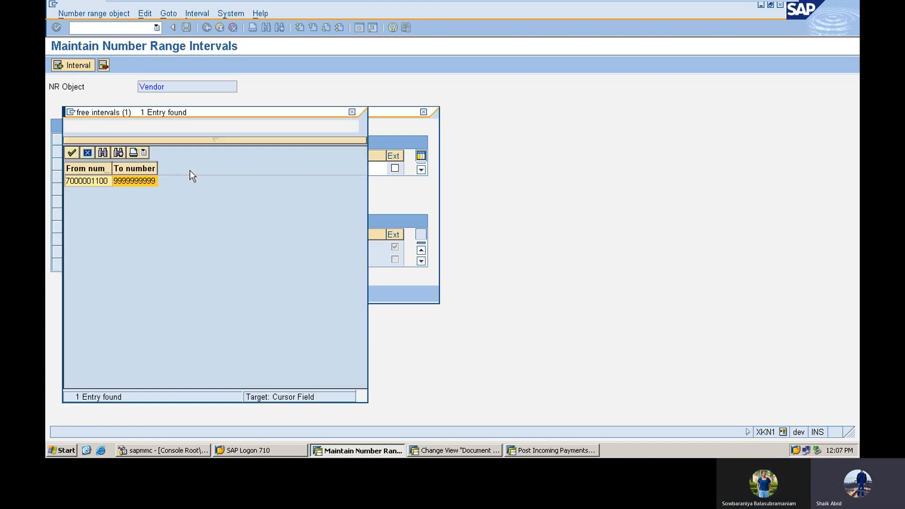
double_click(108, 181)
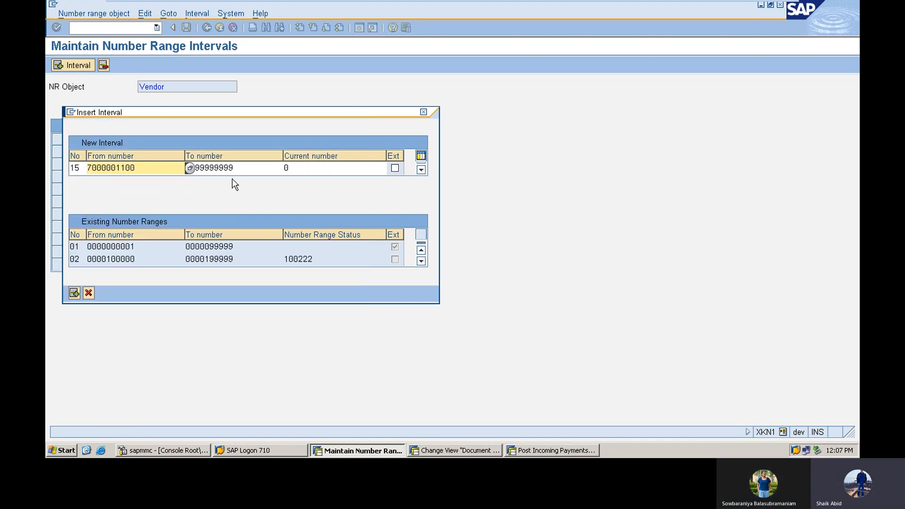
click(244, 163)
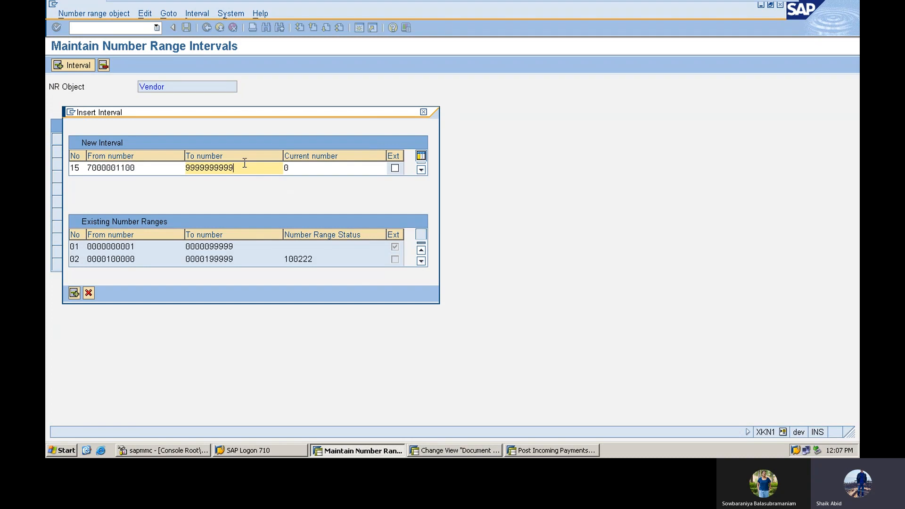
key(BackSpace)
key(BackSpace)
key(BackSpace)
key(BackSpace)
key(BackSpace)
key(BackSpace)
key(BackSpace)
key(BackSpace)
key(BackSpace)
key(BackSpace)
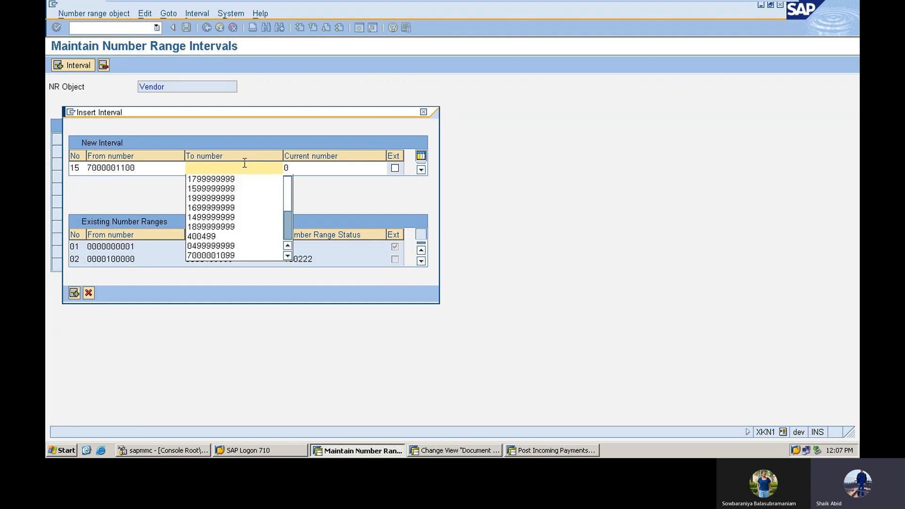
text(7)
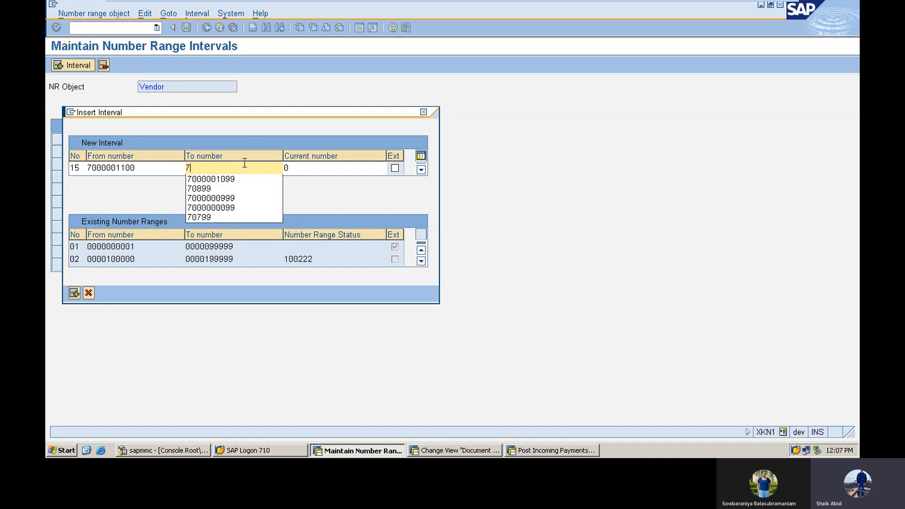
text(00000)
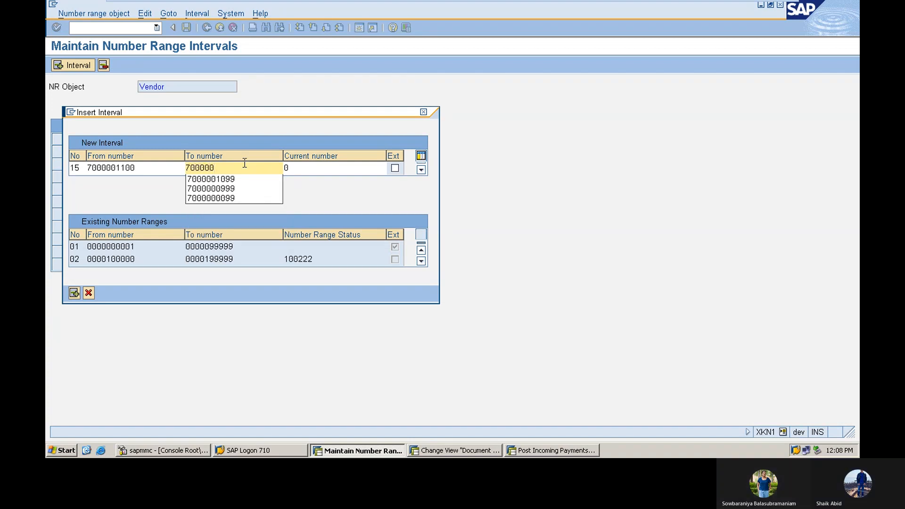
text(11)
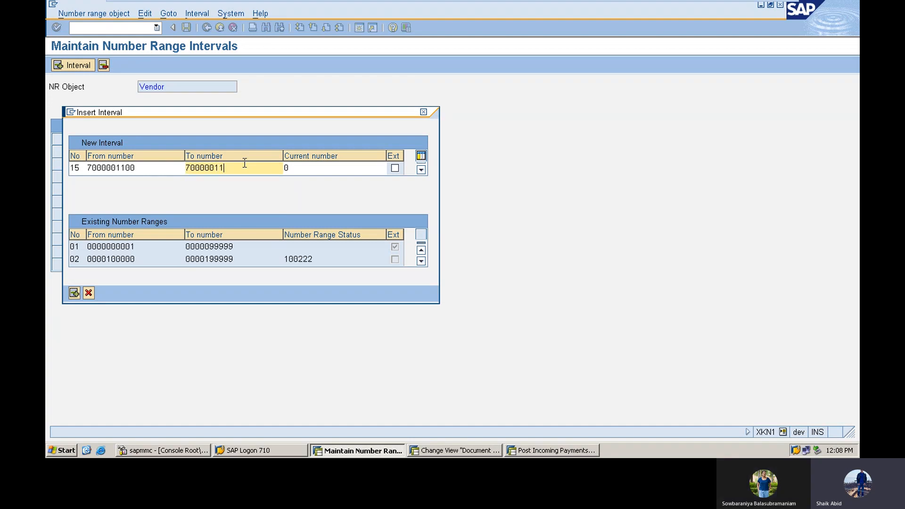
text(99)
key(Return)
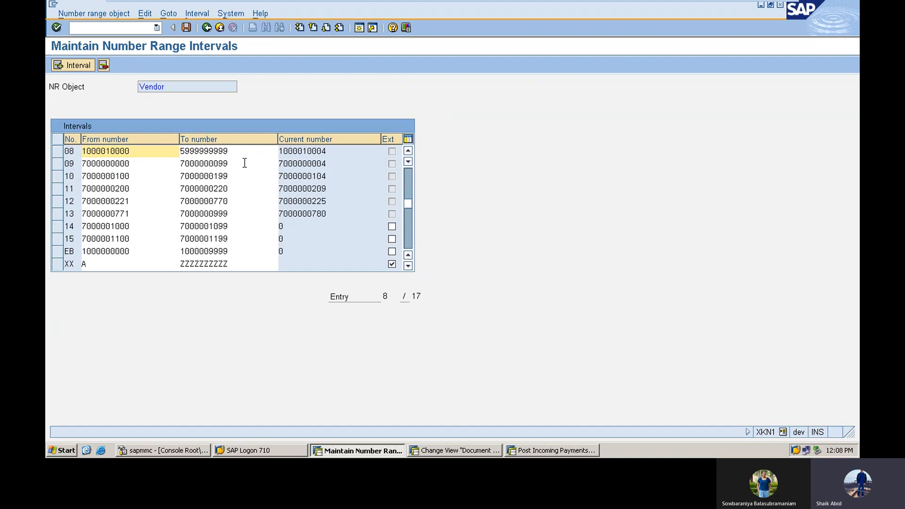
Step: Save the number range intervals, acknowledging the transport notice
click(185, 32)
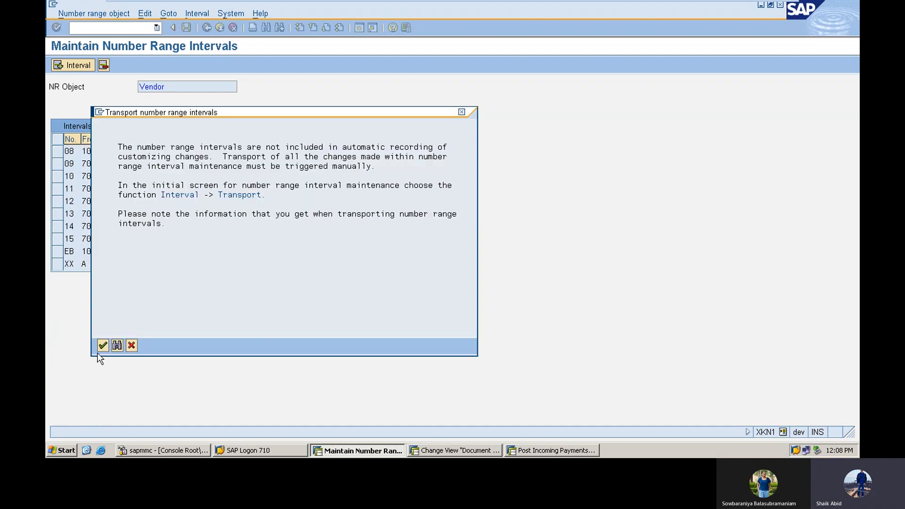
click(102, 349)
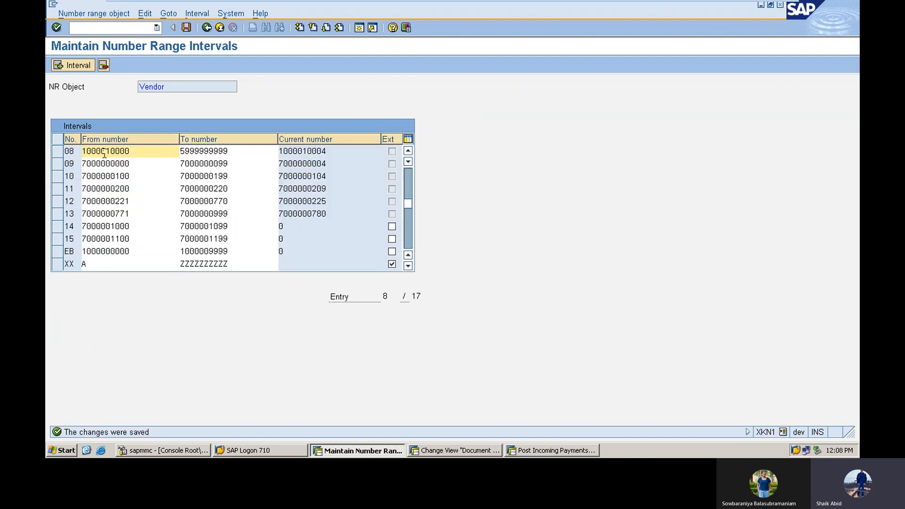
click(85, 28)
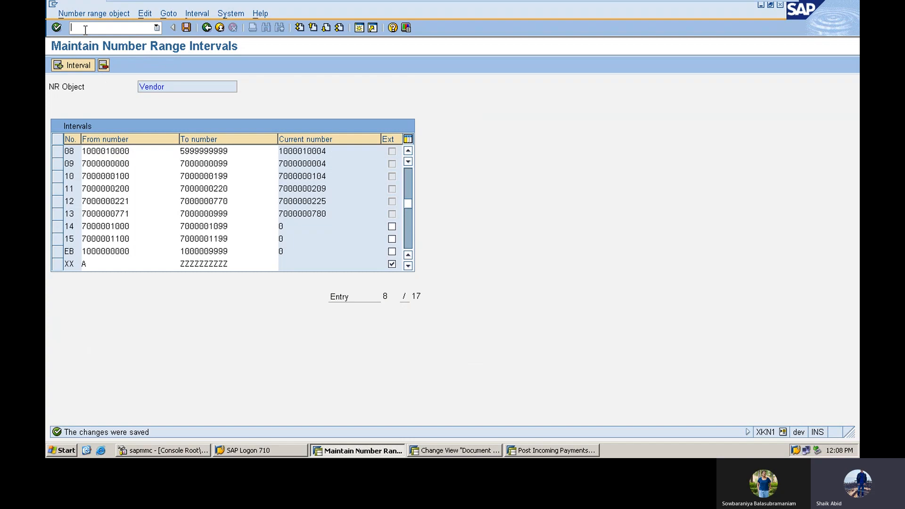
Step: In /NOBAS, locate account group POND, assign it number range 15, and save with the customizing request
text(/NOBAS)
key(Return)
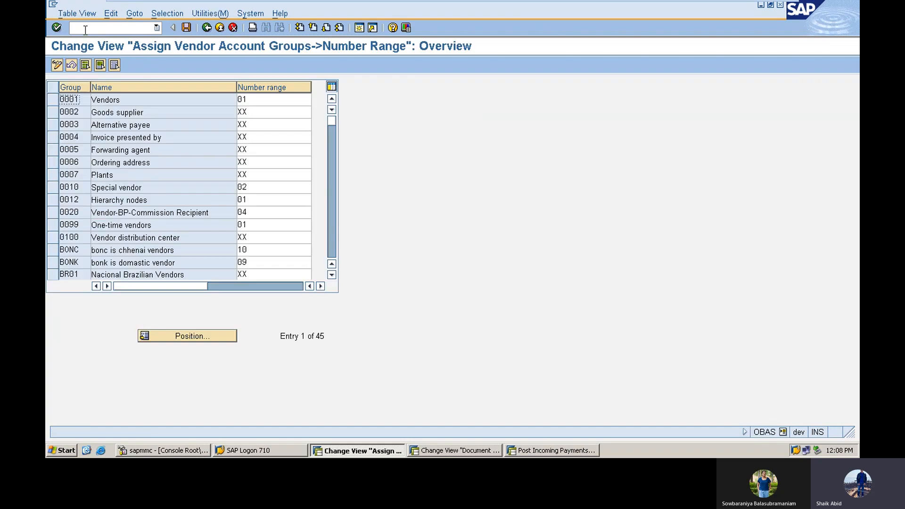
click(187, 339)
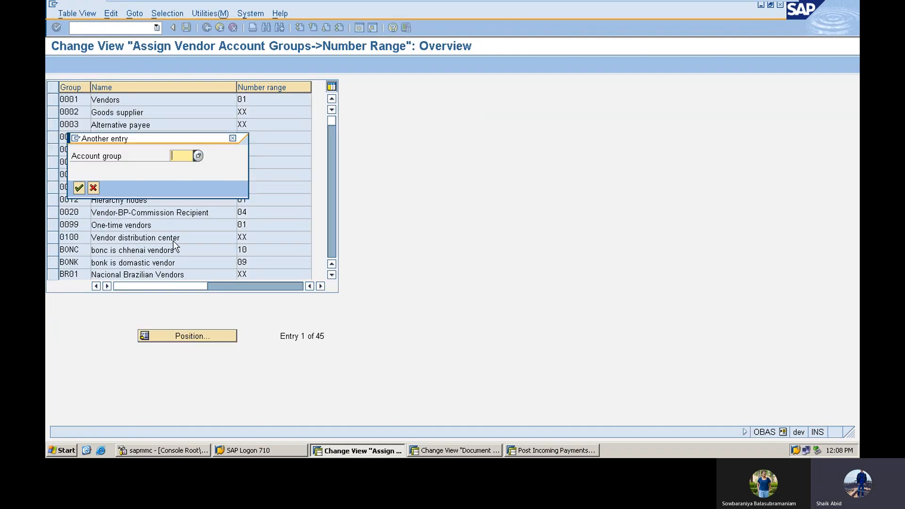
text(PON)
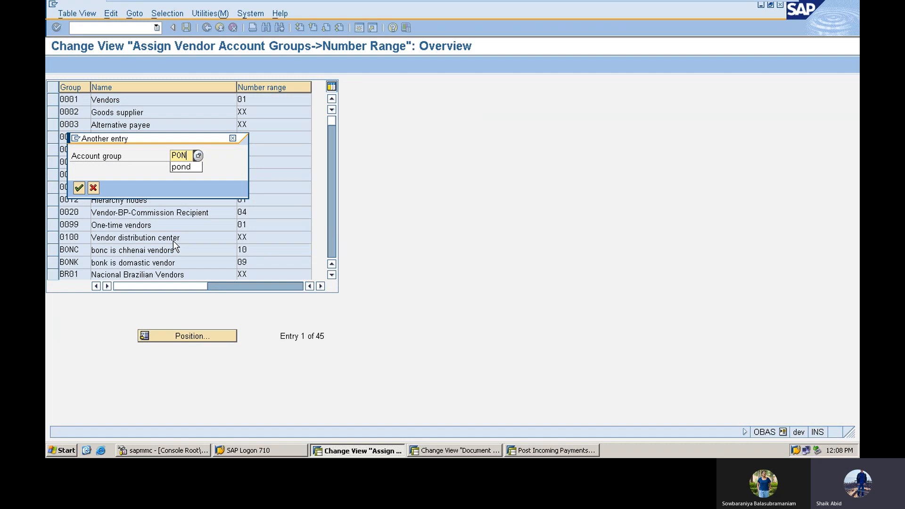
text(D)
key(Return)
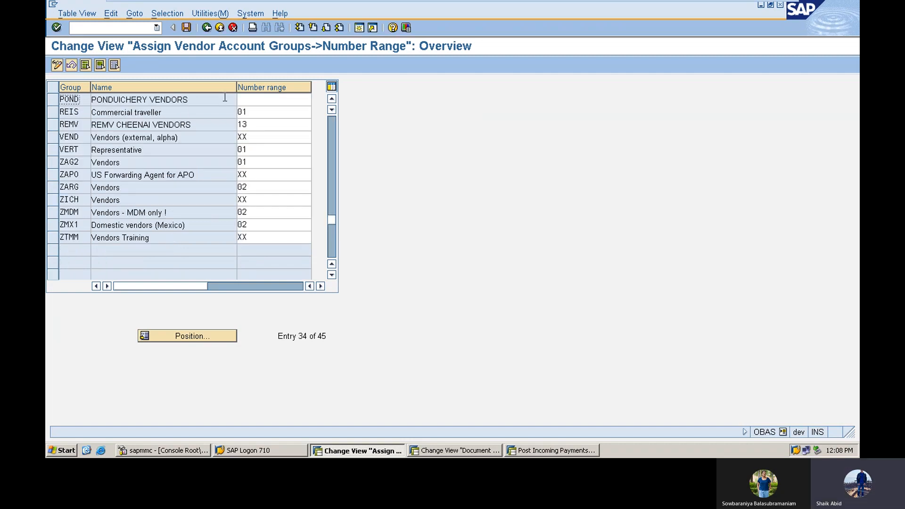
click(239, 99)
text(1)
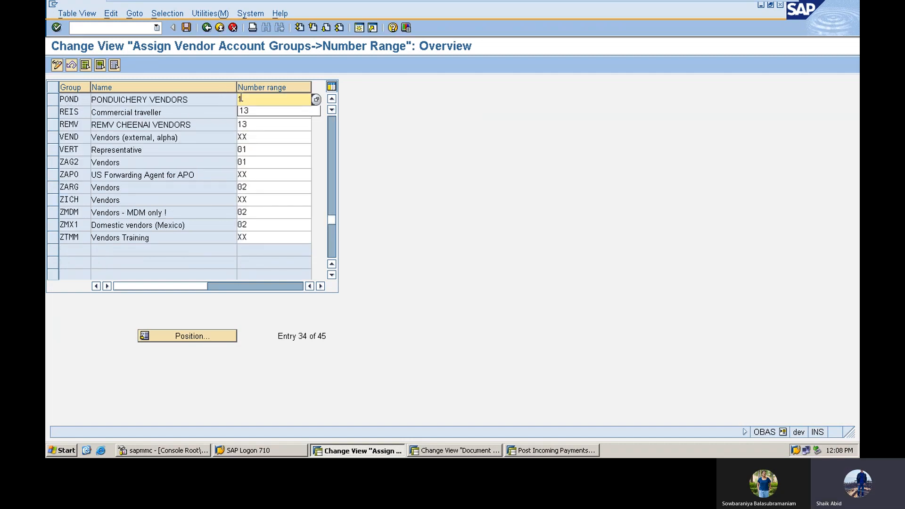
text(5)
click(185, 27)
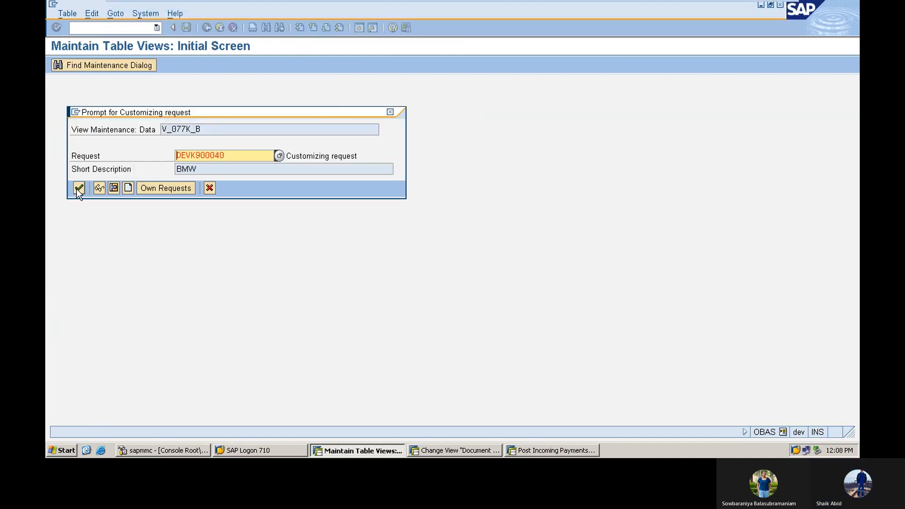
click(79, 188)
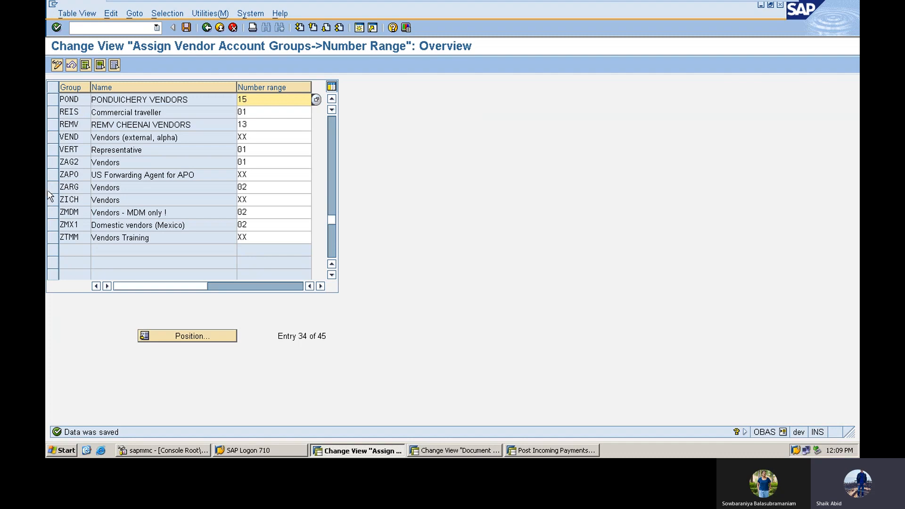
click(81, 26)
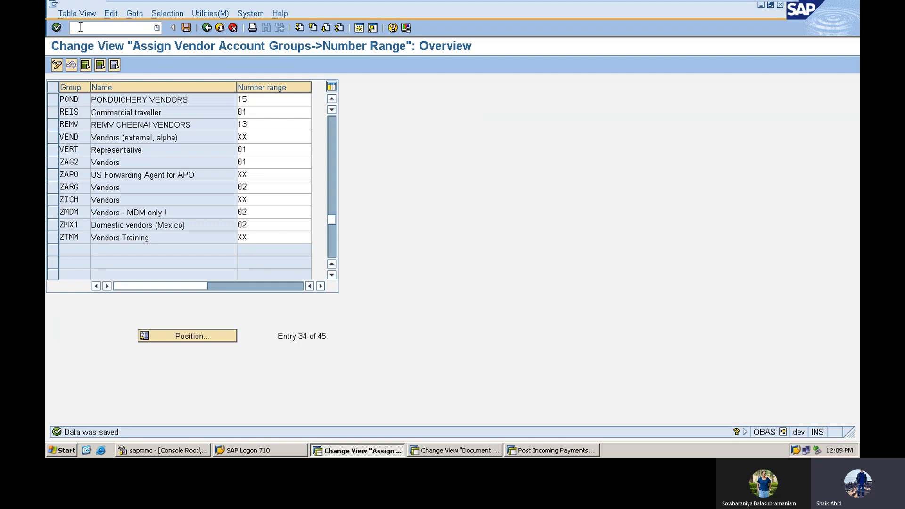
Step: Start vendor creation with XK01 and confirm account group POND to reach the address screen
text(/NXK0)
key(Return)
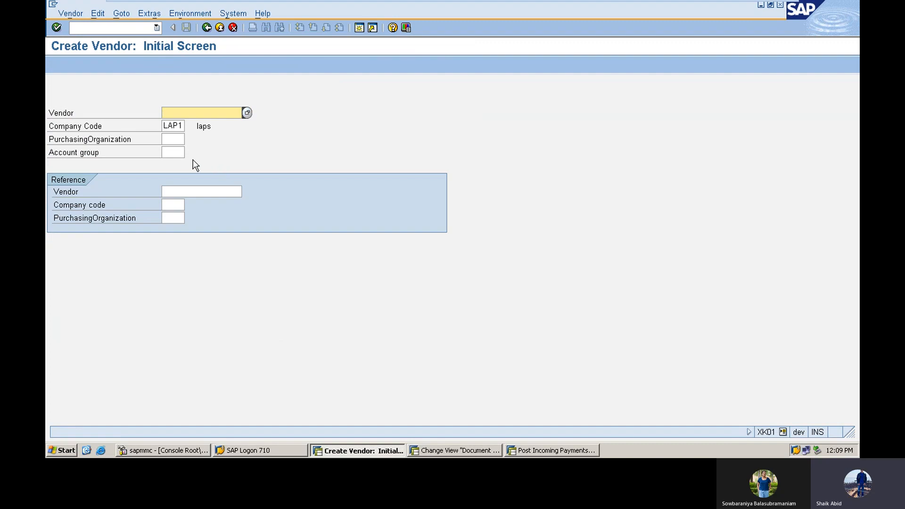
click(168, 153)
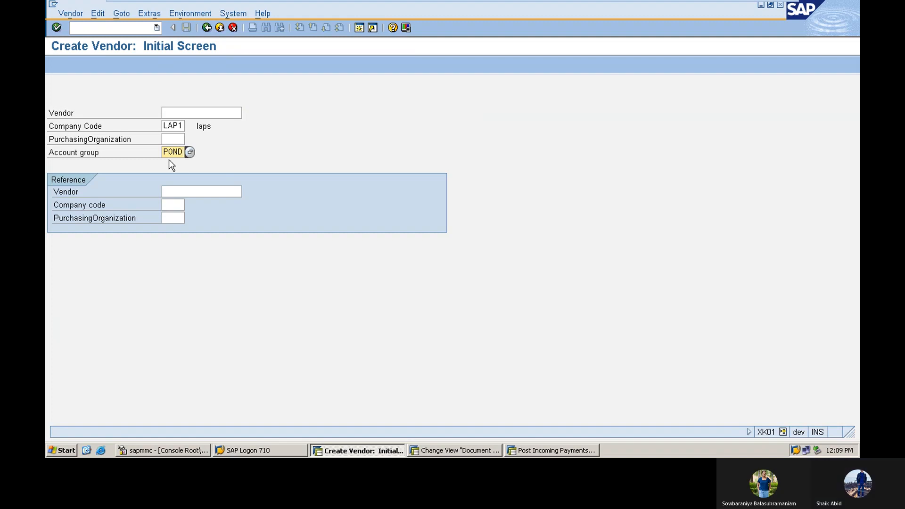
key(Return)
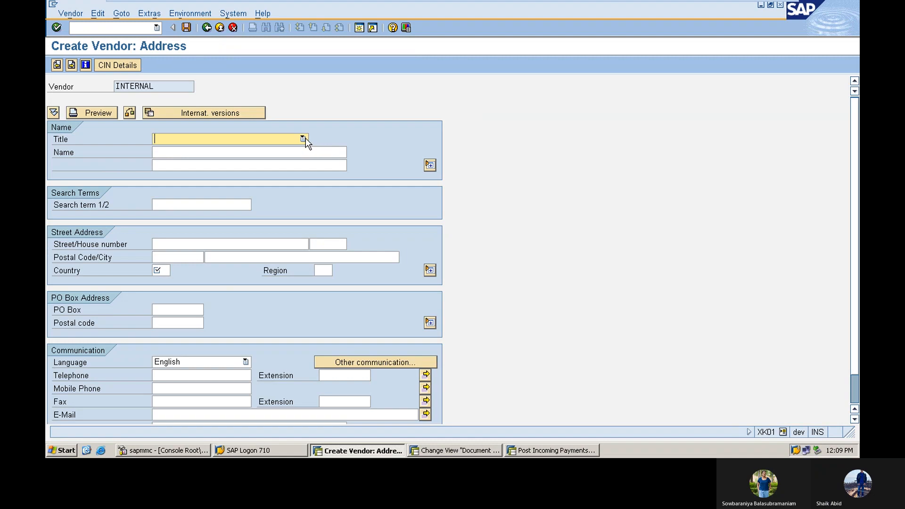
Step: Set the vendor's title to Mr. and enter the vendor's name, correcting a typo
click(304, 139)
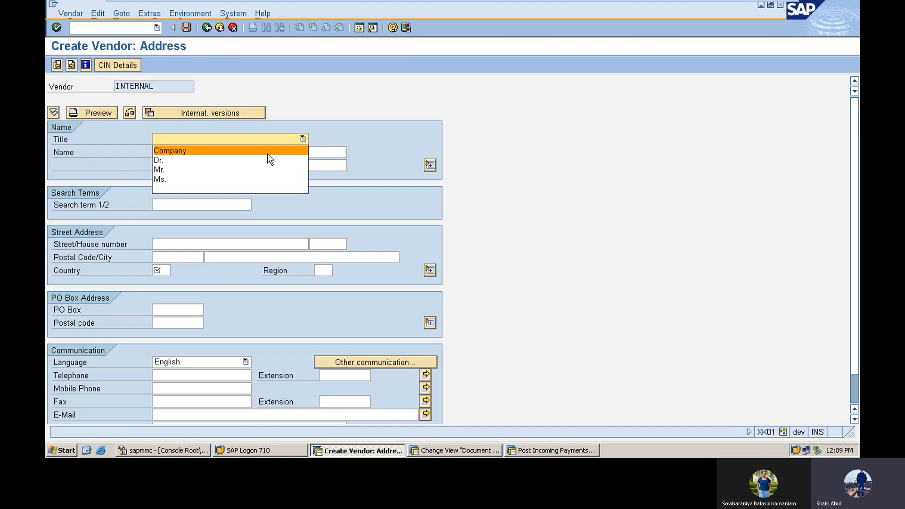
click(265, 169)
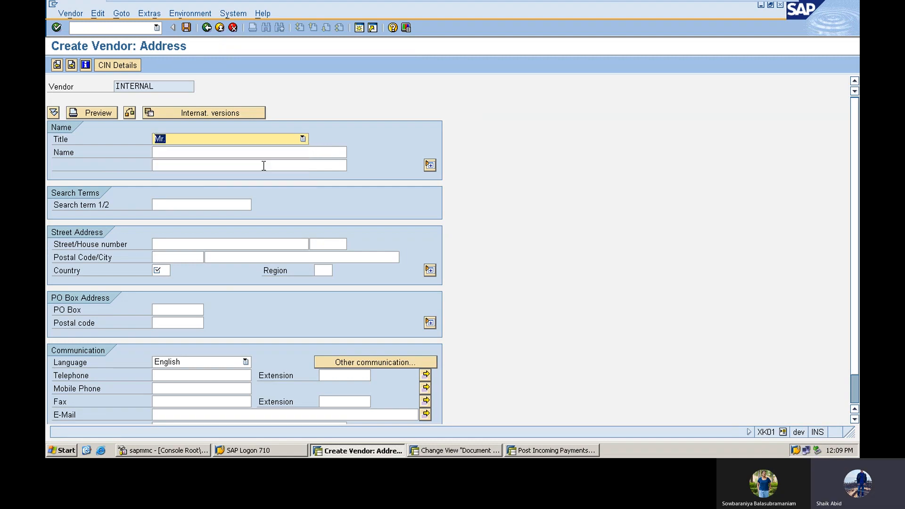
click(240, 155)
text(P)
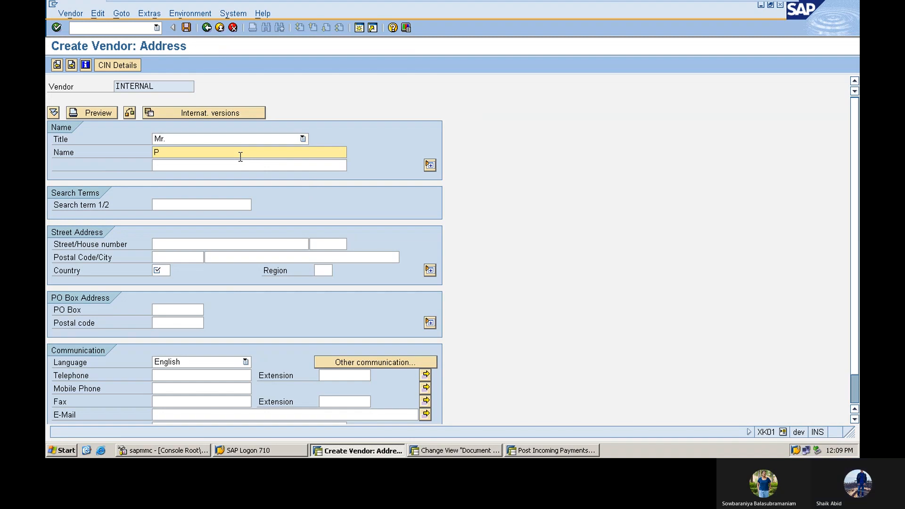
text(AUL)
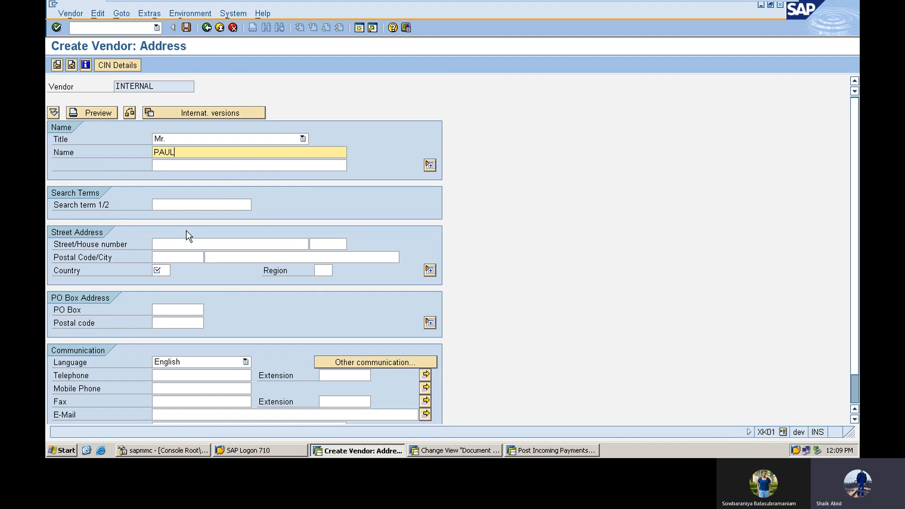
click(179, 244)
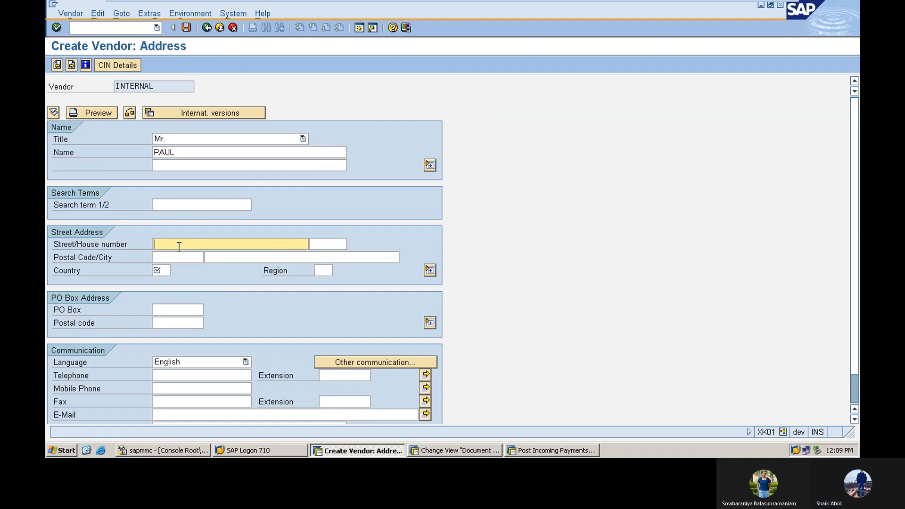
click(188, 151)
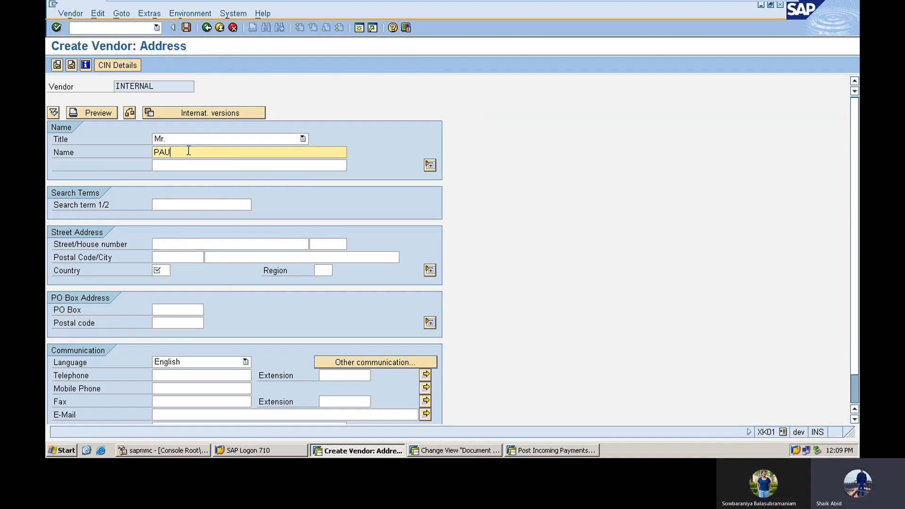
key(BackSpace)
key(BackSpace)
key(BackSpace)
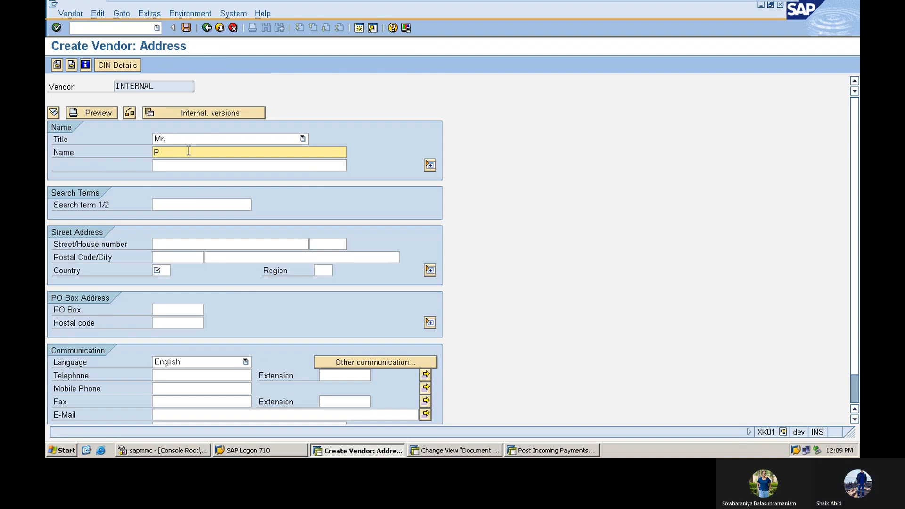
text(RIYA)
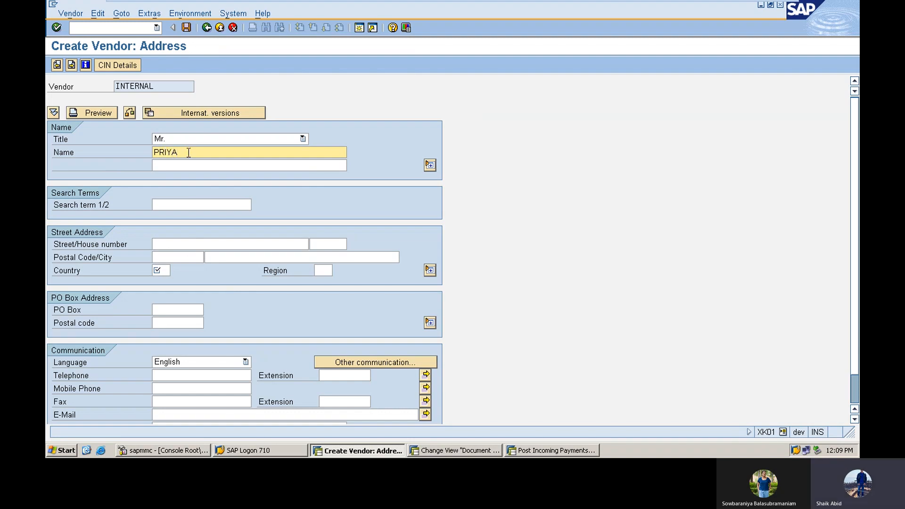
Step: Fill in the vendor's street, postal code and city PONDICHAERY
click(160, 245)
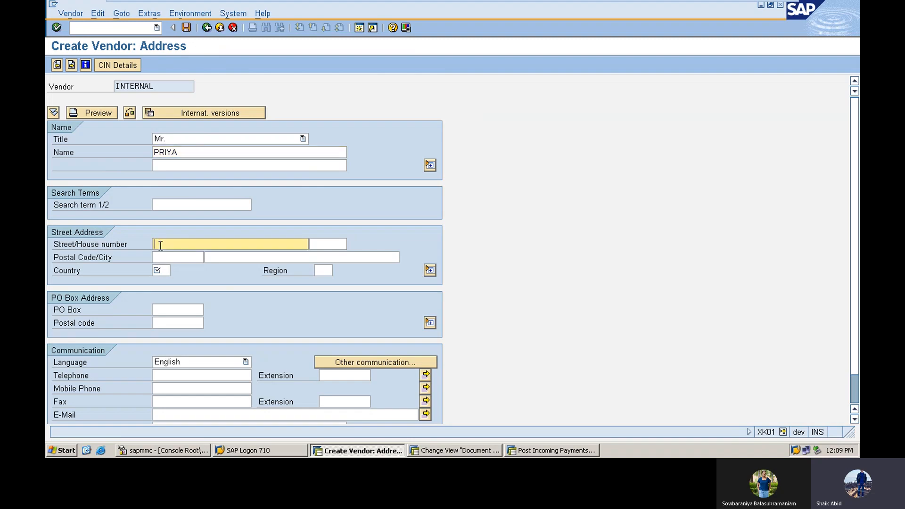
text(RFRTRR)
click(162, 255)
click(163, 257)
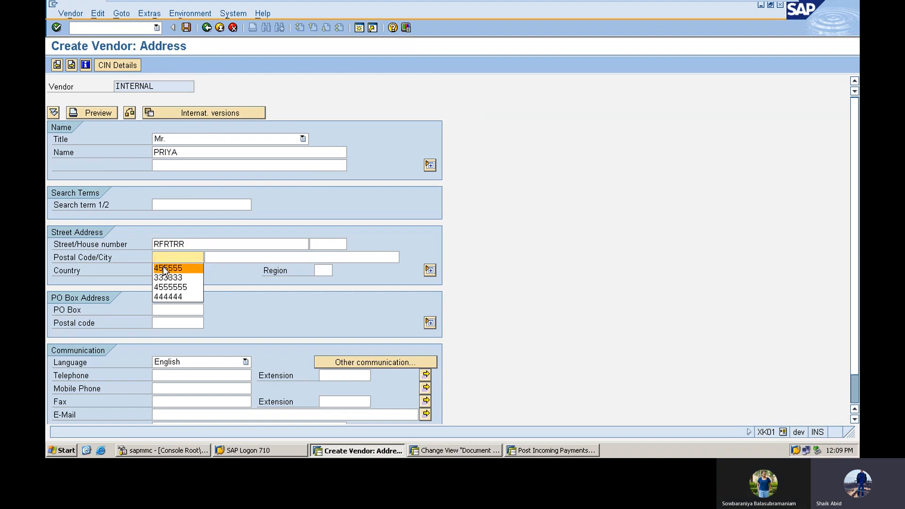
click(165, 269)
click(224, 257)
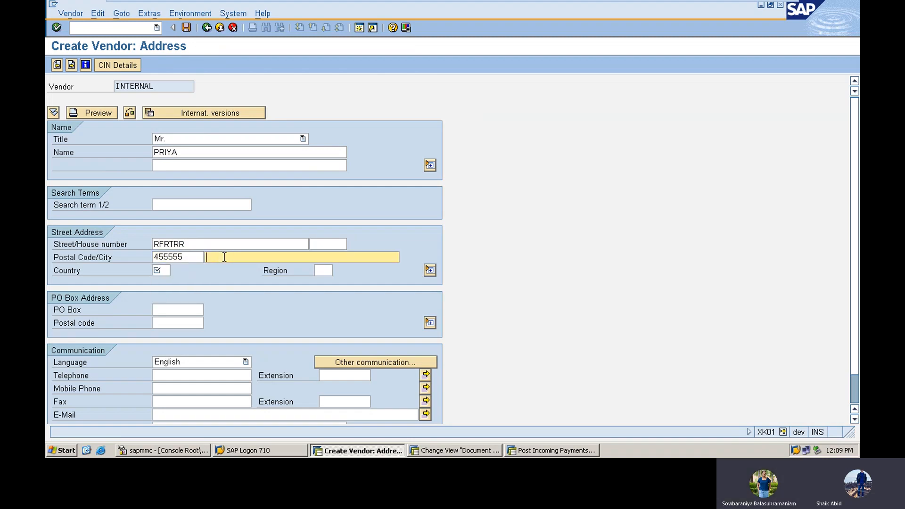
text(P)
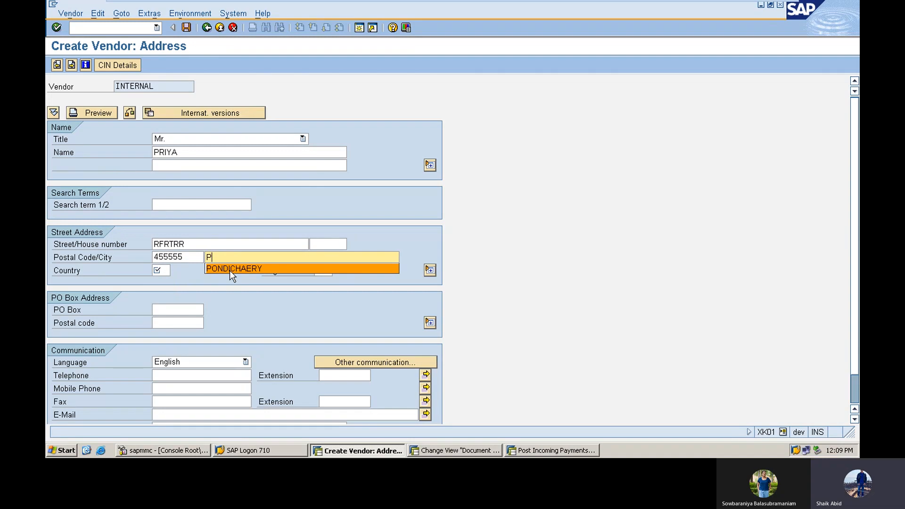
click(230, 270)
Step: Set country IN and region 32 Pondicherry, then advance to payment transactions
click(163, 270)
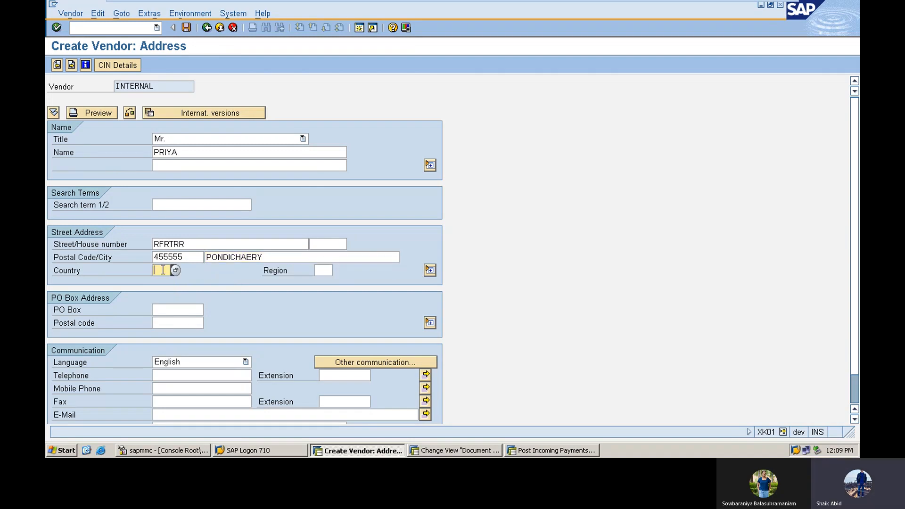
text(I)
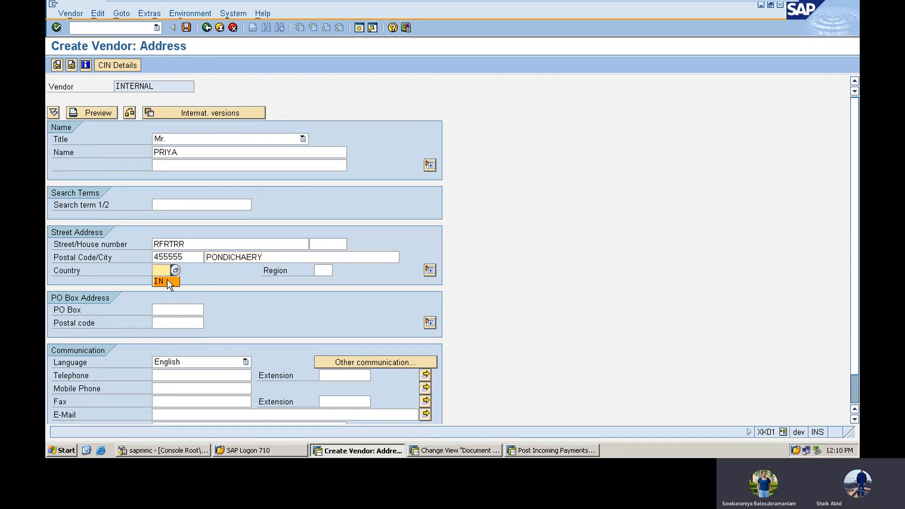
click(167, 281)
click(330, 271)
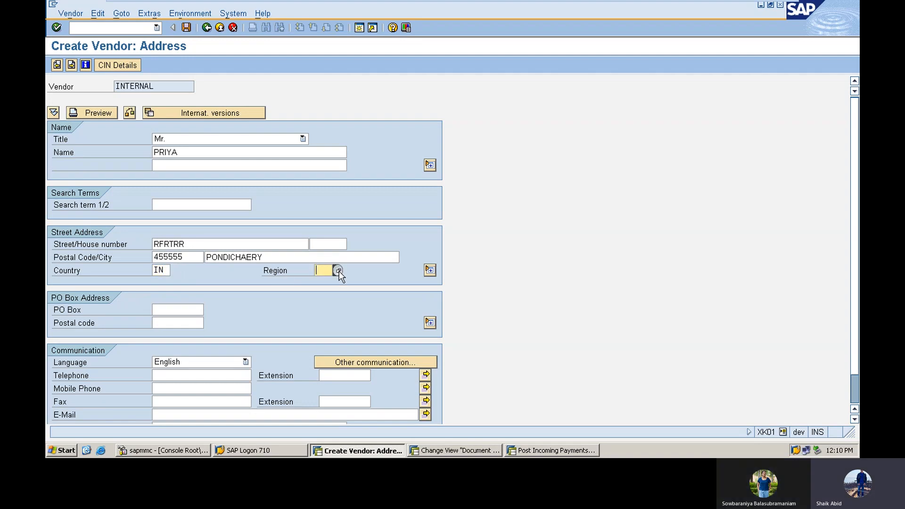
click(339, 270)
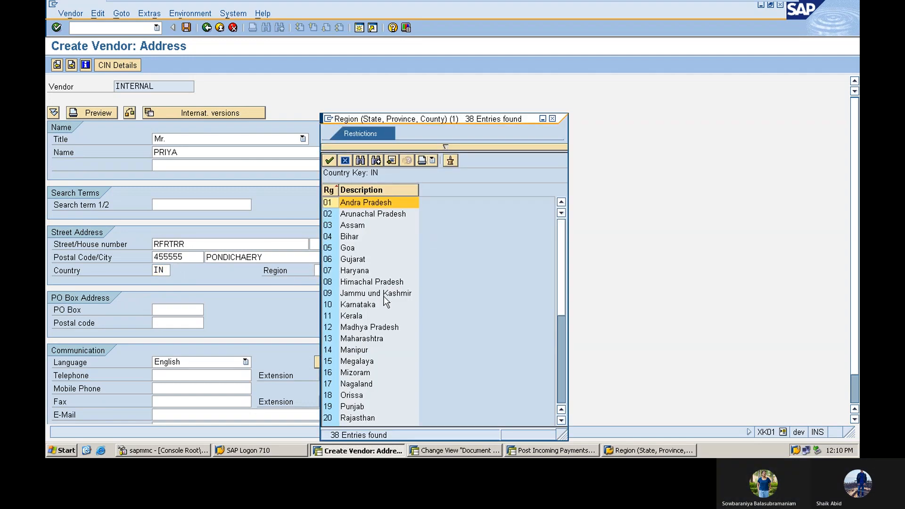
scroll(385, 301, down, 4)
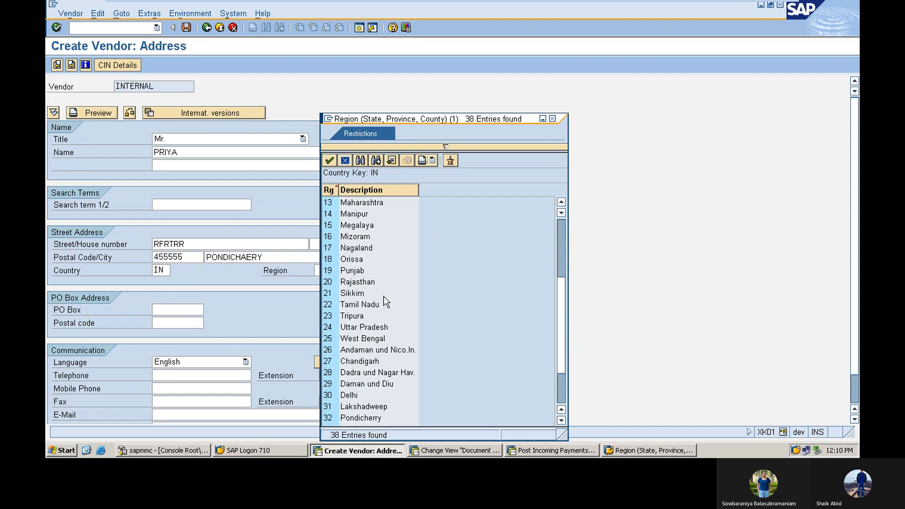
scroll(386, 302, down, 2)
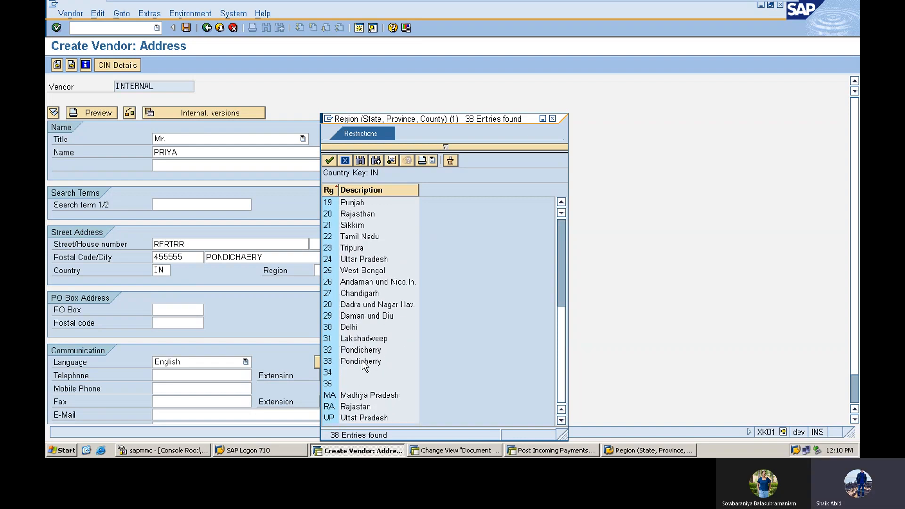
double_click(357, 351)
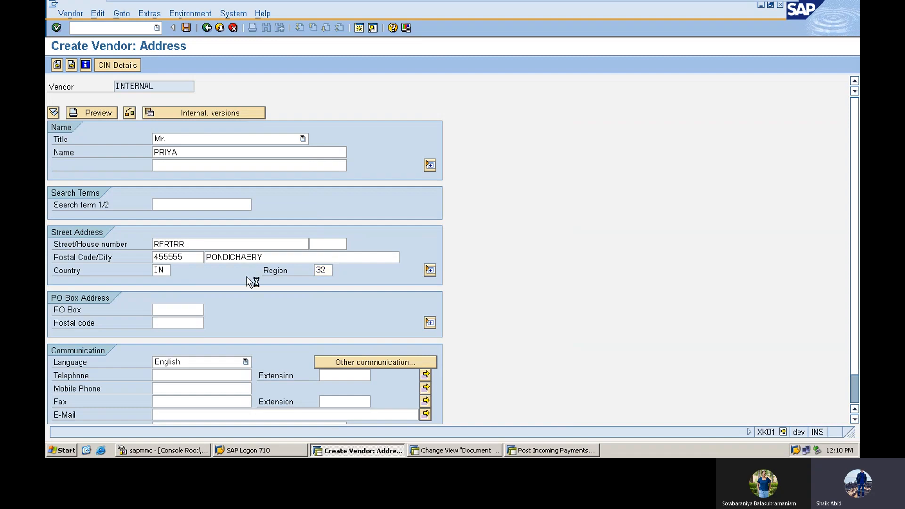
key(Return)
key(Return)
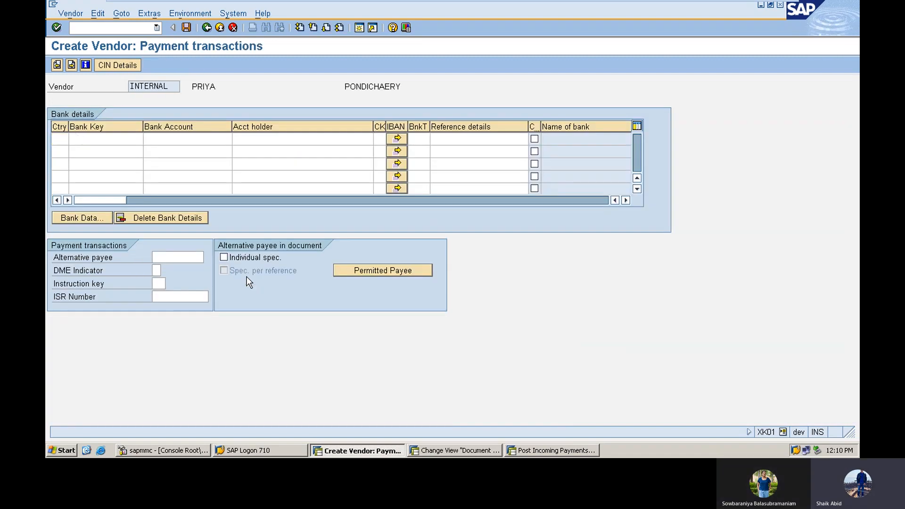
key(Return)
click(186, 139)
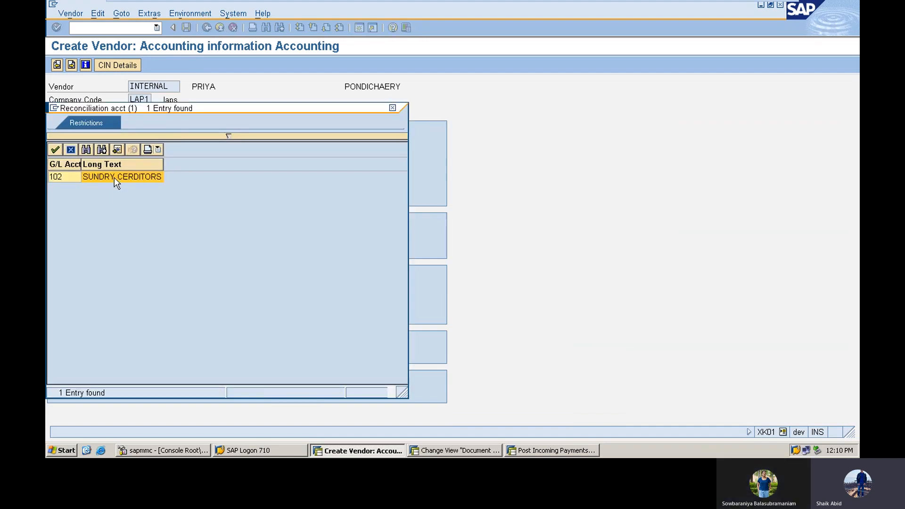
double_click(114, 178)
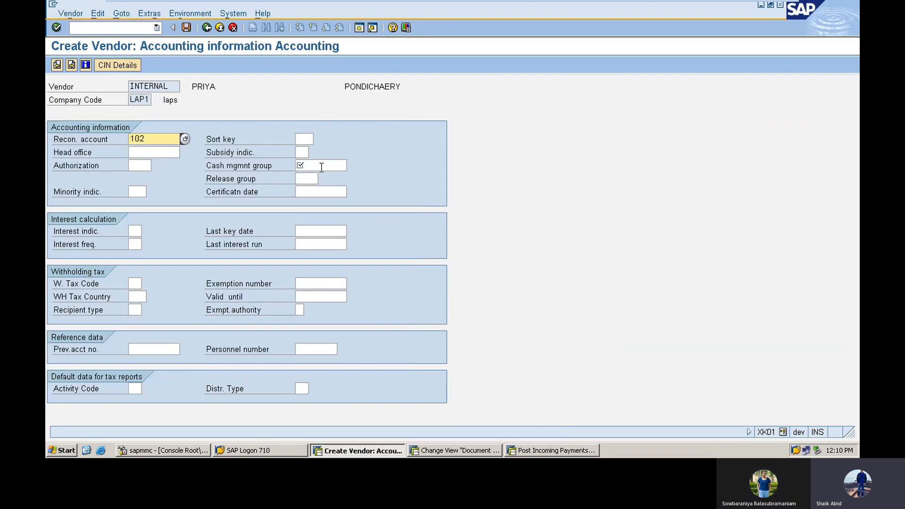
click(320, 166)
text(A1)
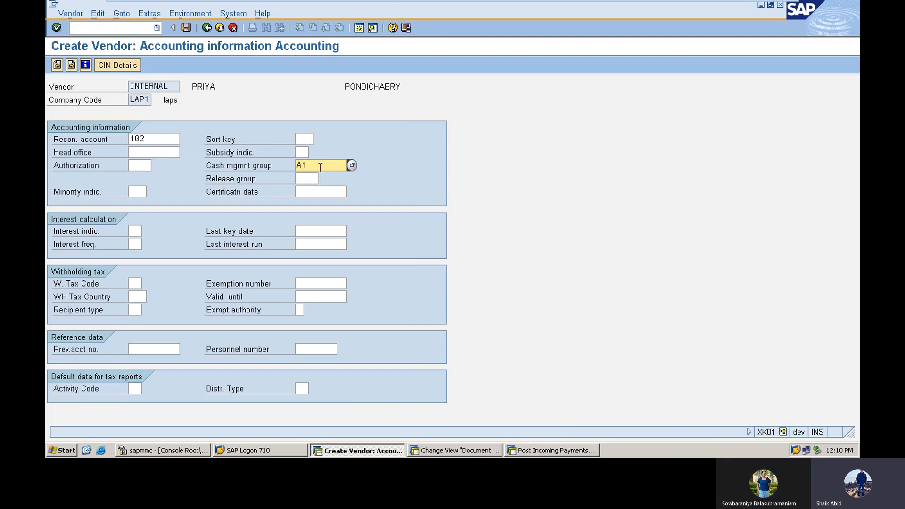
click(185, 30)
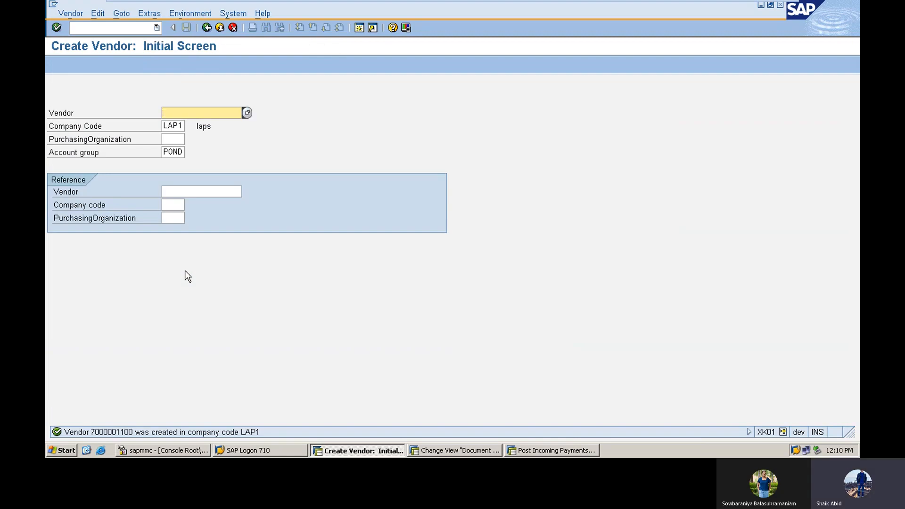
click(79, 27)
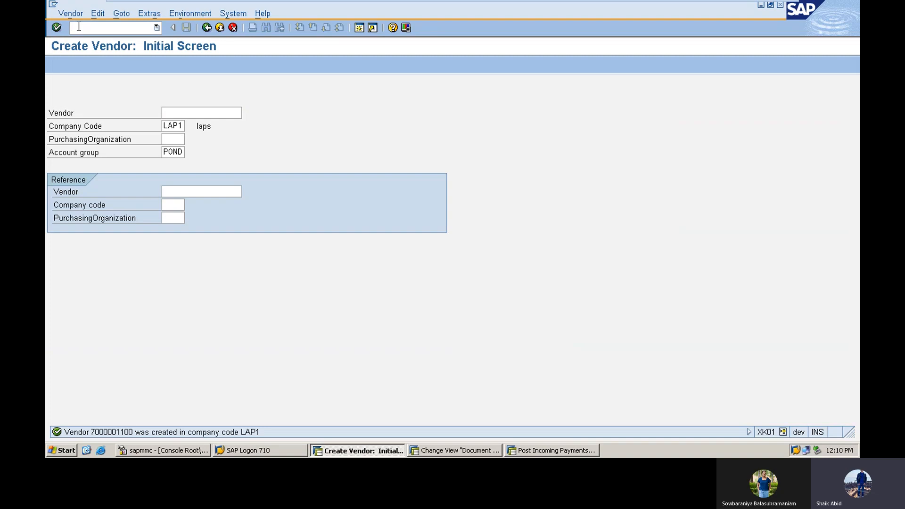
text(/NXK02)
key(Return)
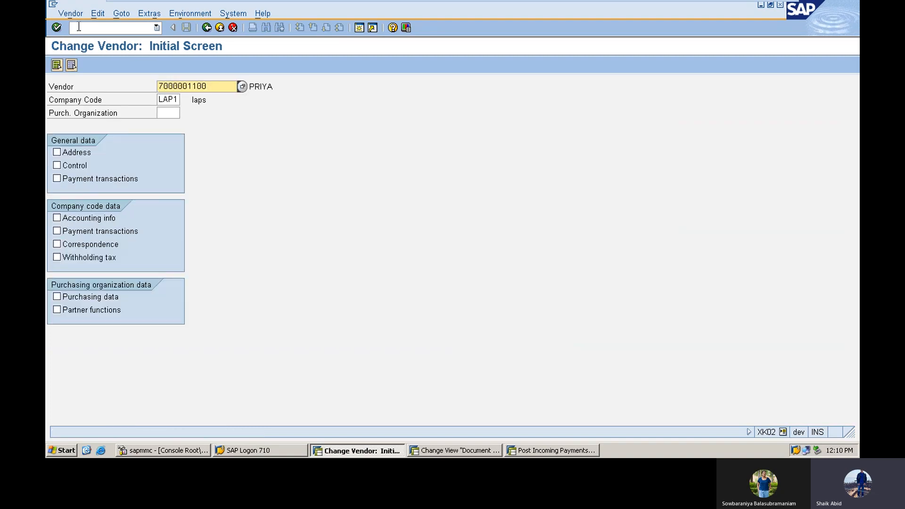
click(242, 87)
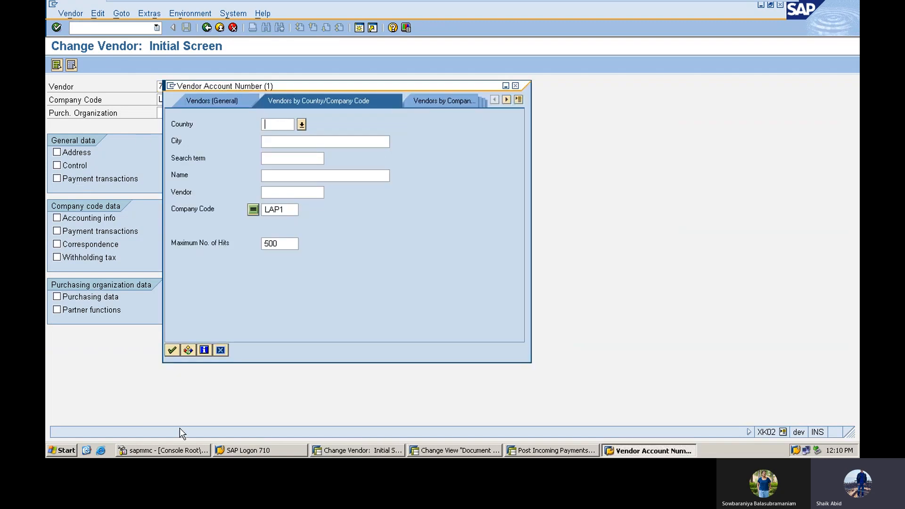
click(171, 350)
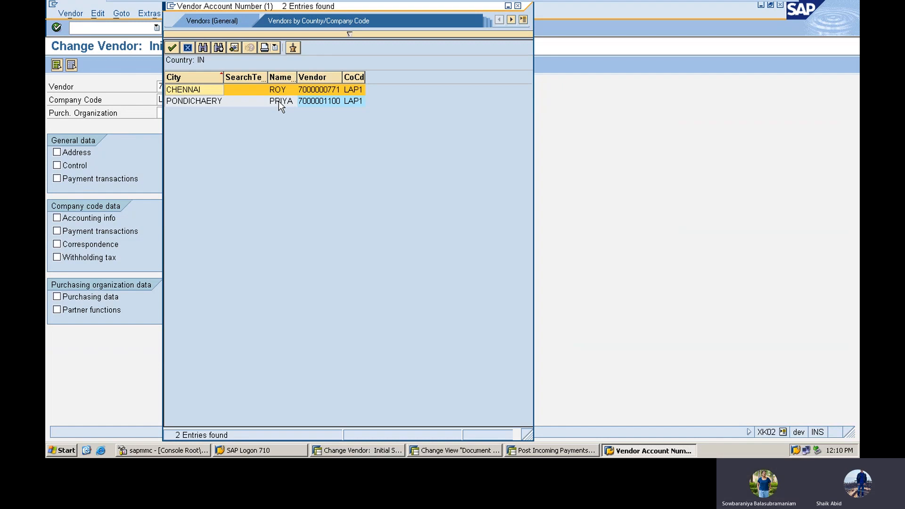
double_click(280, 101)
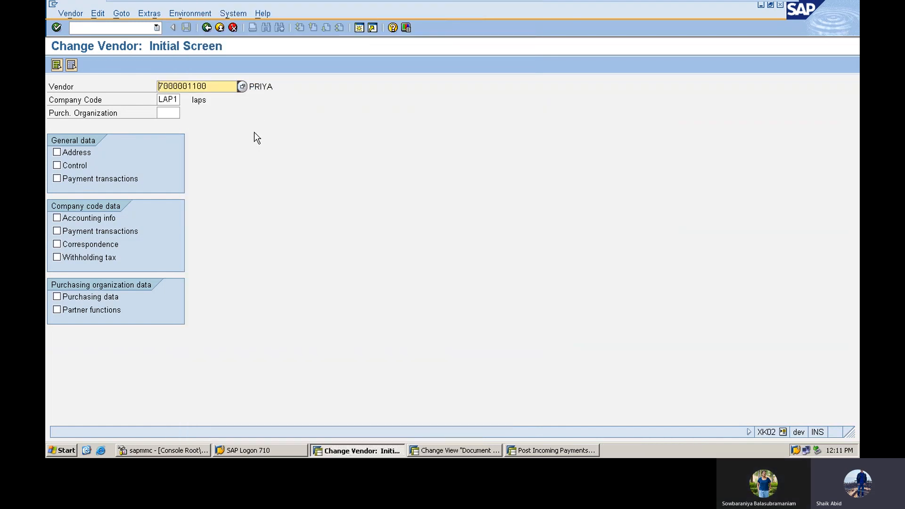
click(77, 29)
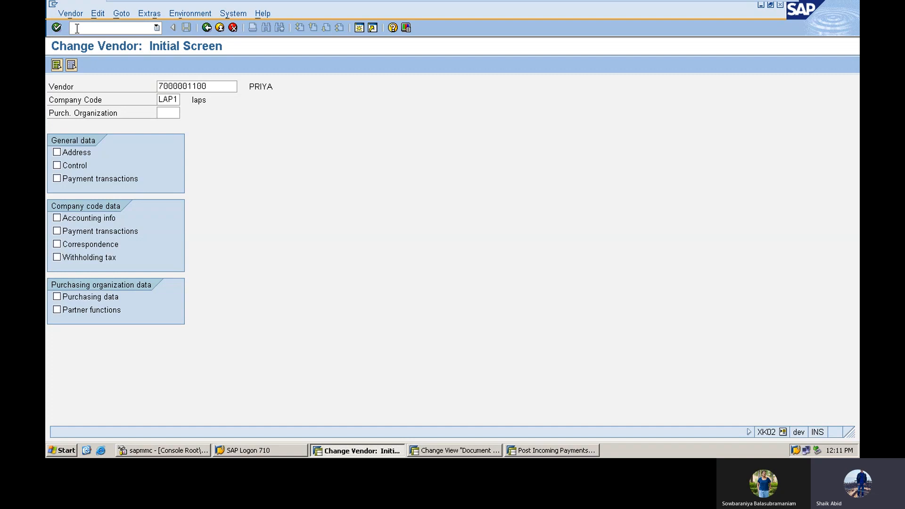
text(/NF-43)
key(Return)
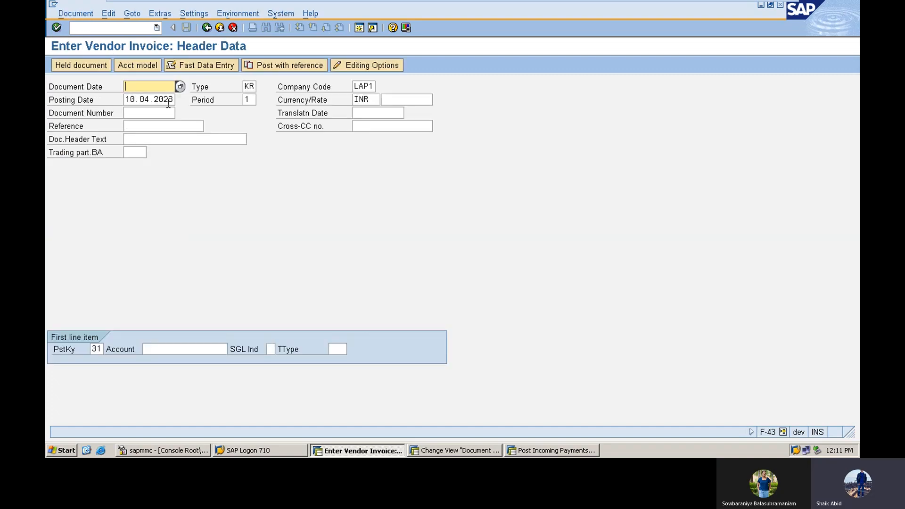
click(148, 87)
click(149, 97)
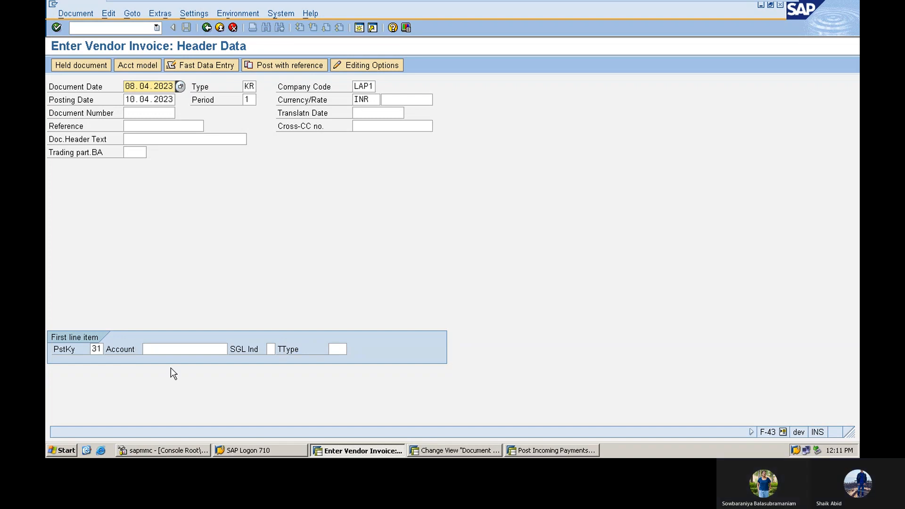
click(168, 346)
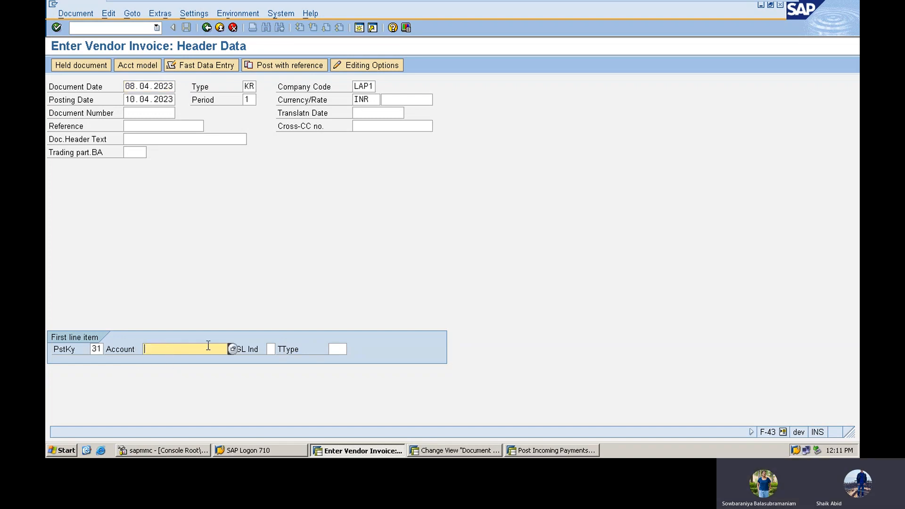
click(231, 348)
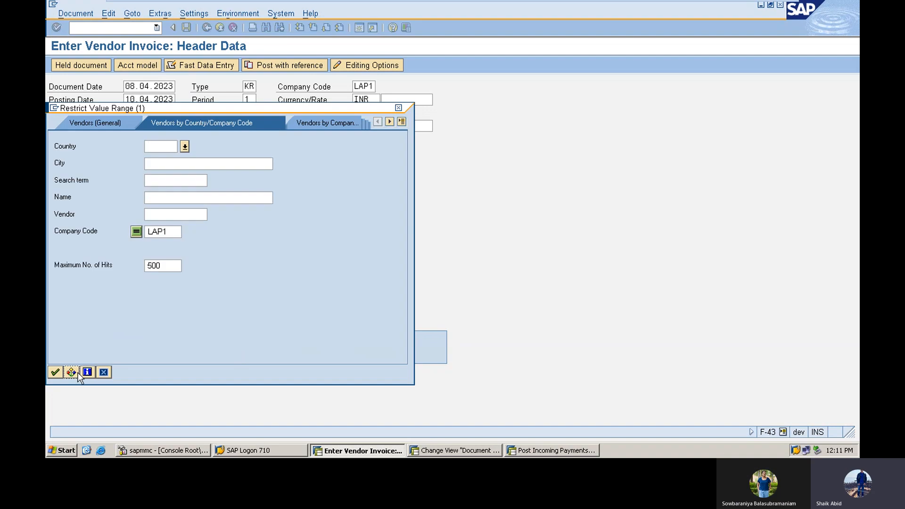
click(53, 374)
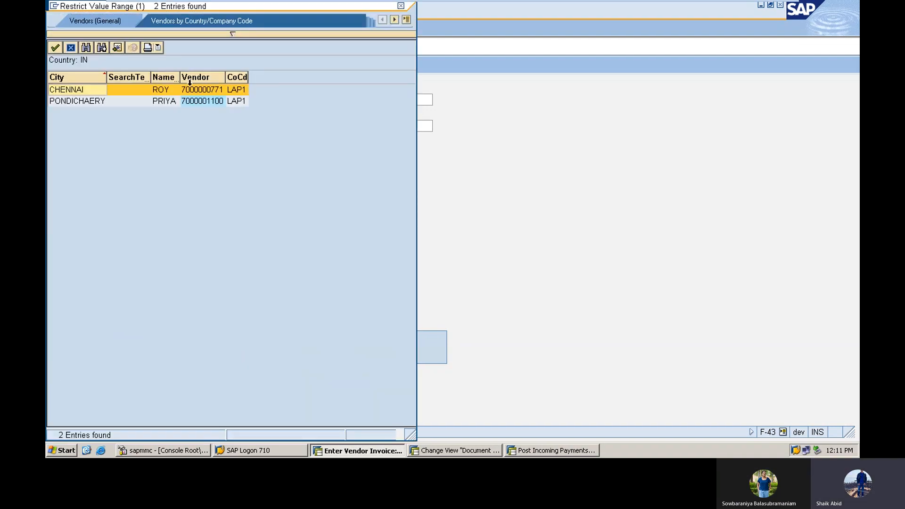
double_click(197, 101)
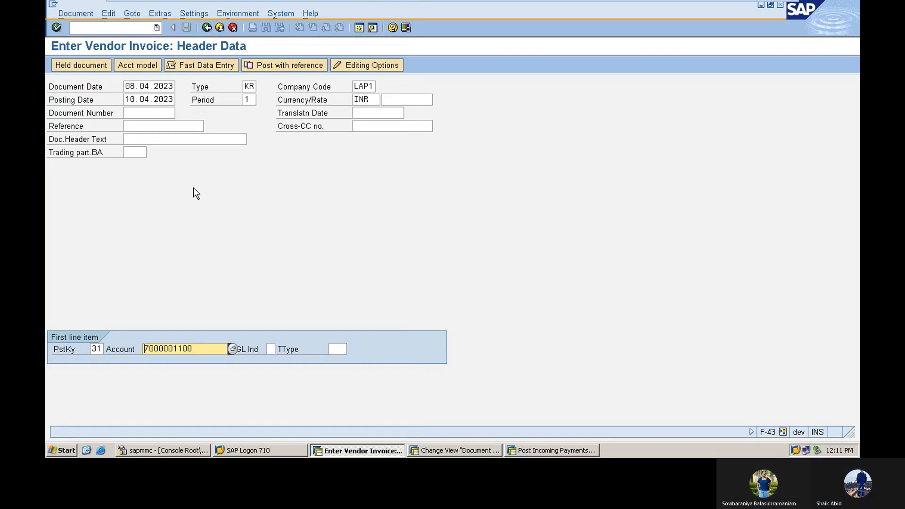
key(Return)
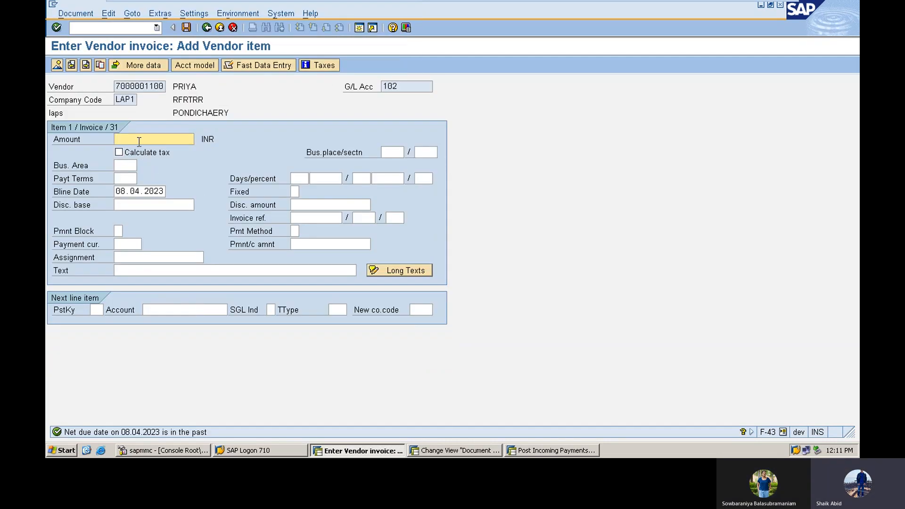
Step: Give the vendor item amount 5000 and text 'purchase INOICE'
text(5000)
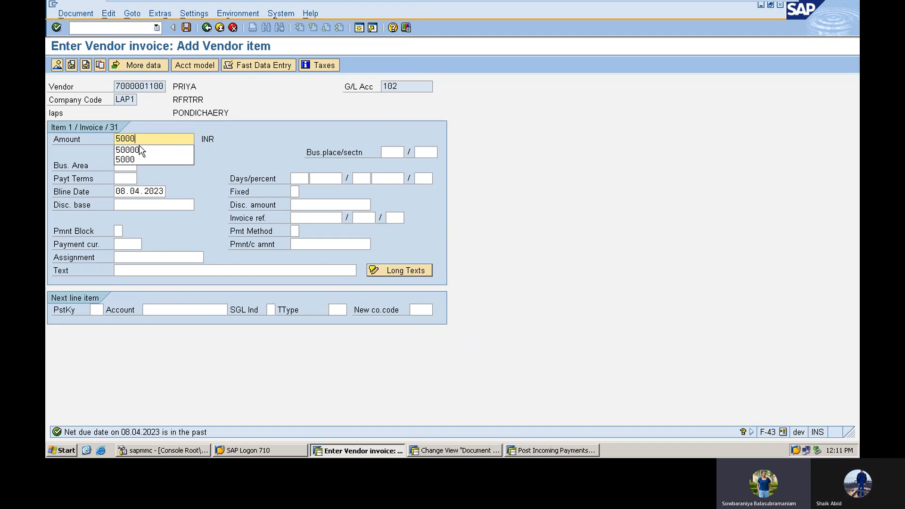
click(151, 270)
text(P)
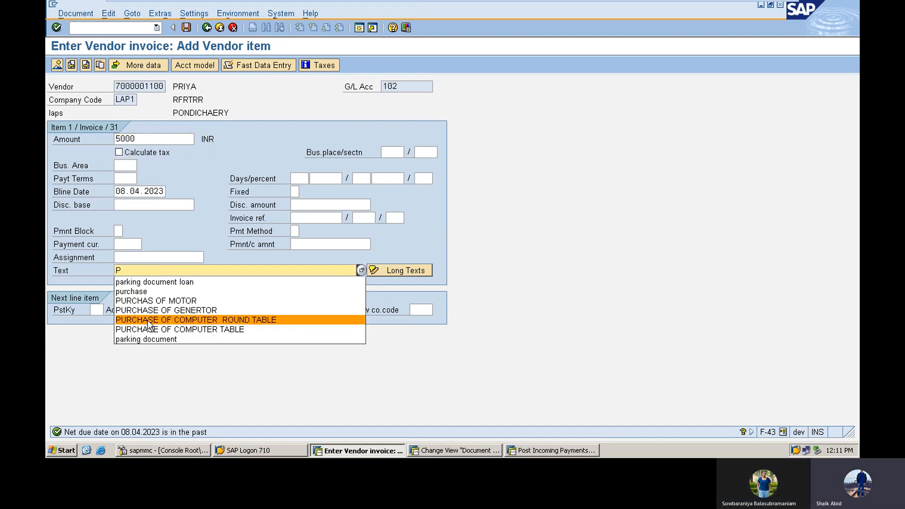
click(141, 290)
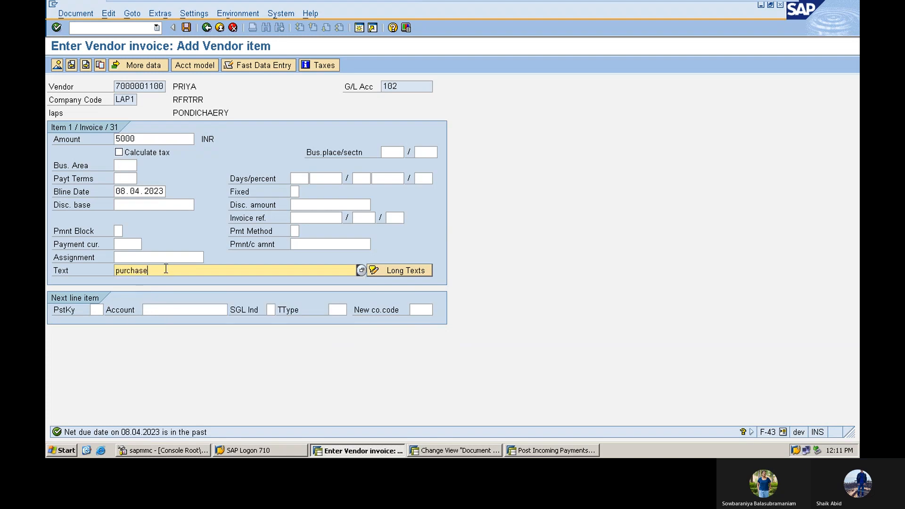
text(l)
text(NOICE)
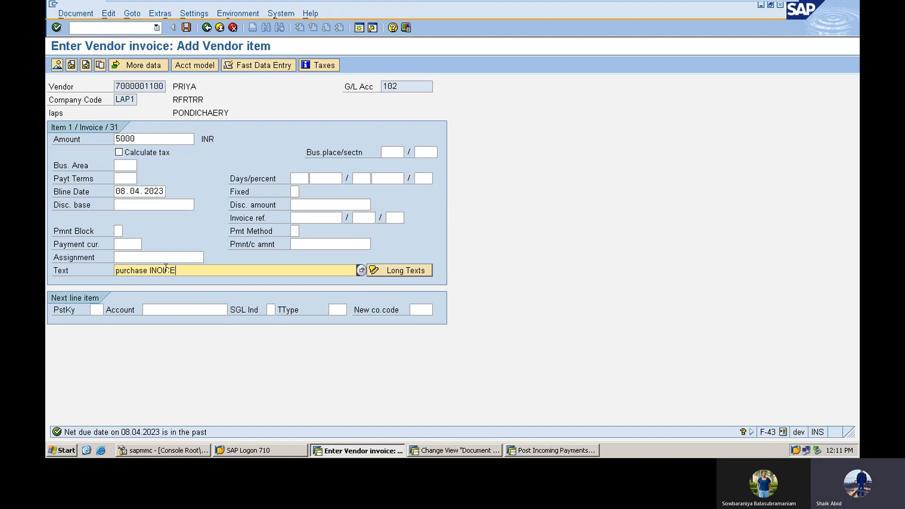
Step: Start the next line with posting key 40 on G/L account 205 PURCHASE
click(96, 312)
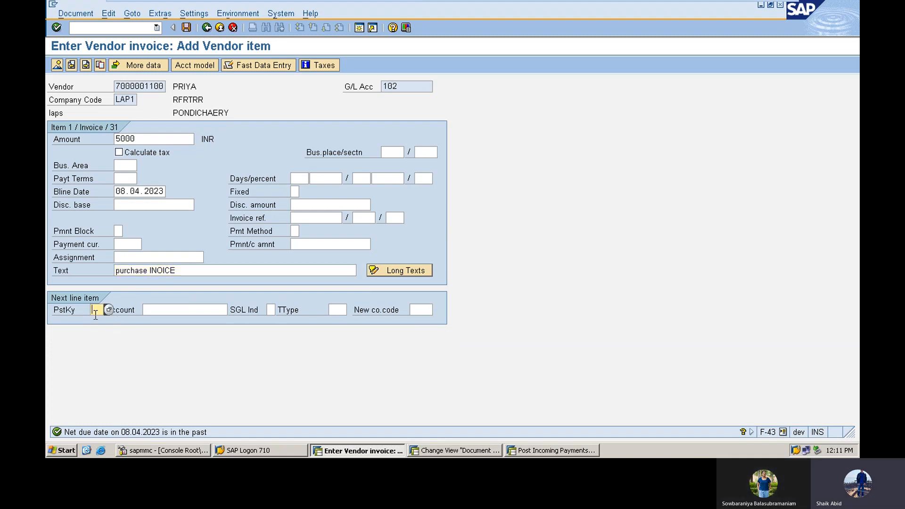
text(40)
key(Tab)
click(233, 310)
click(56, 284)
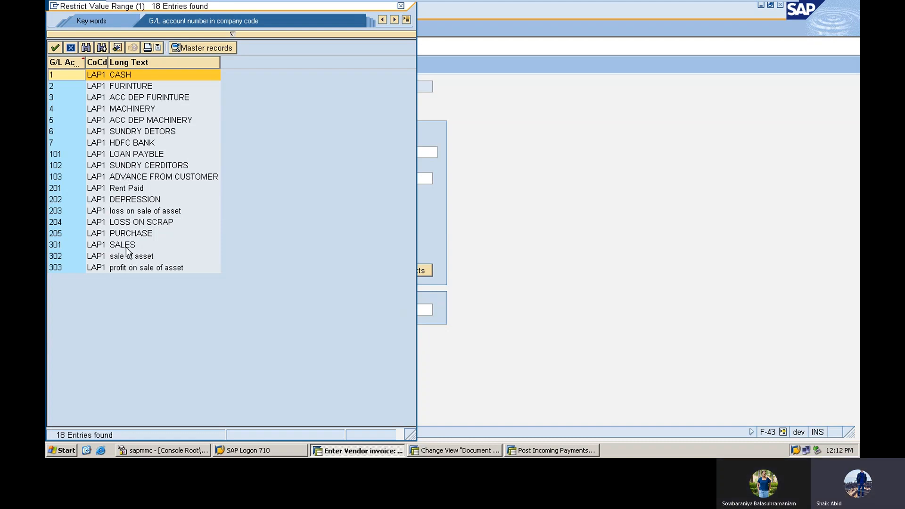
double_click(127, 233)
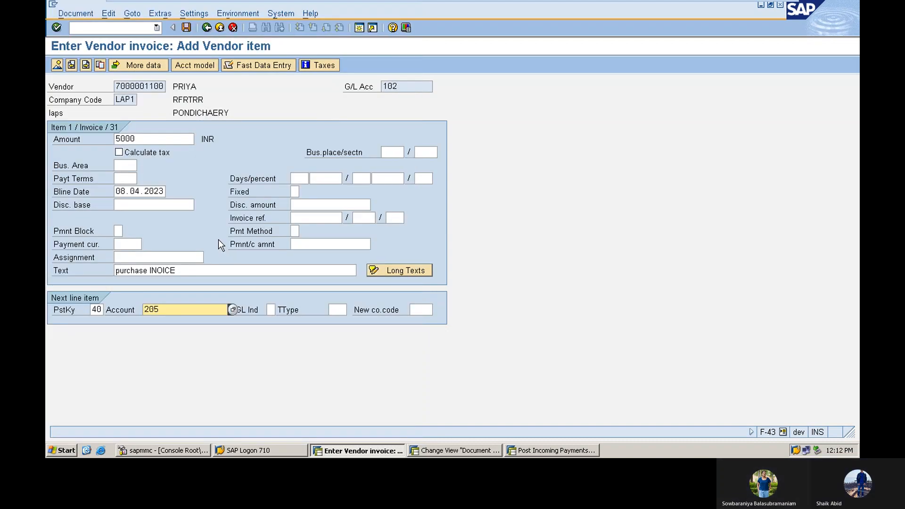
Step: Give the PURCHASE debit line amount 5000 and text 'purchase INOICE'
key(Return)
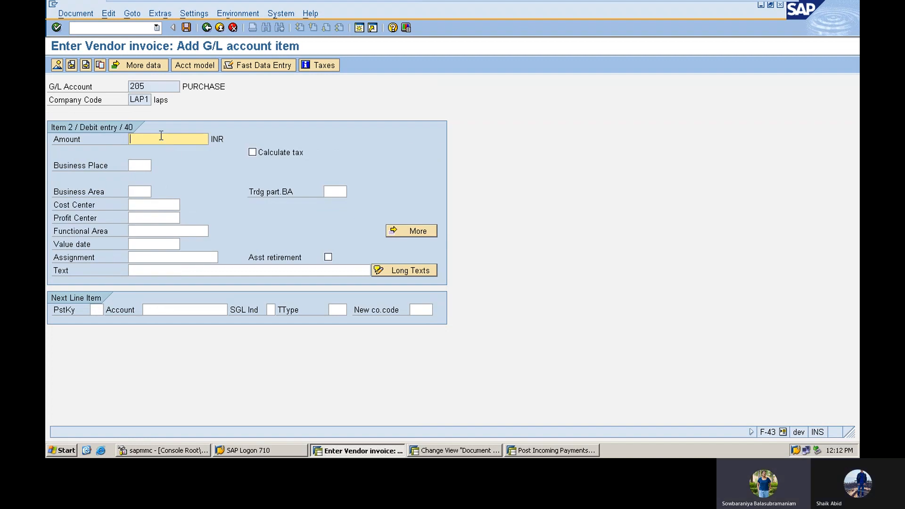
click(161, 136)
click(161, 155)
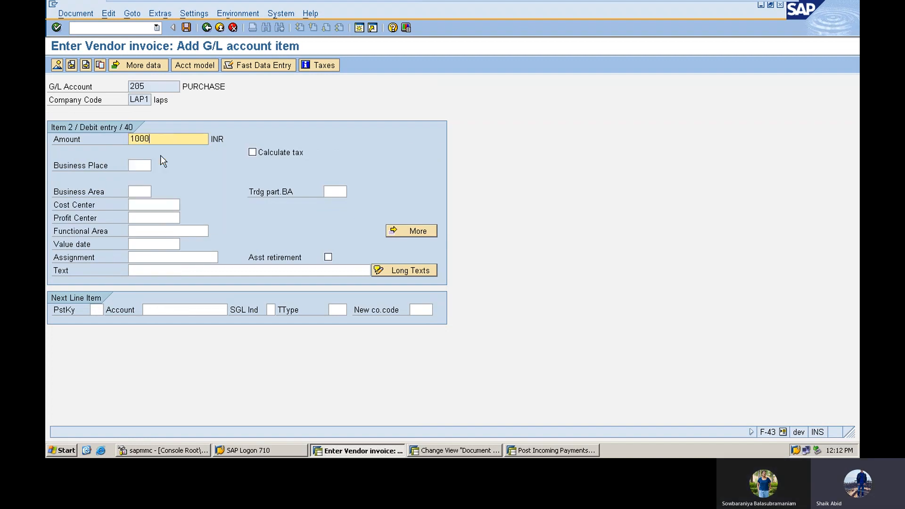
key(BackSpace)
key(BackSpace)
key(BackSpace)
key(BackSpace)
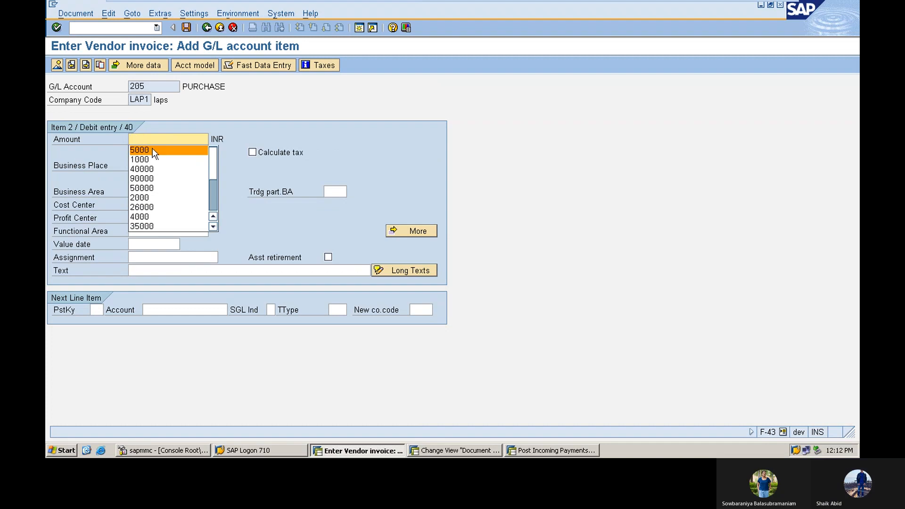
click(151, 148)
click(174, 270)
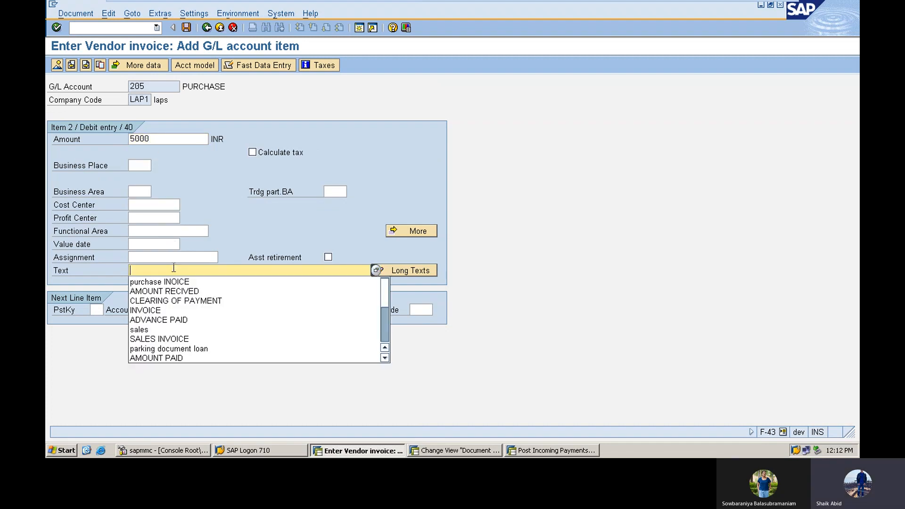
click(174, 282)
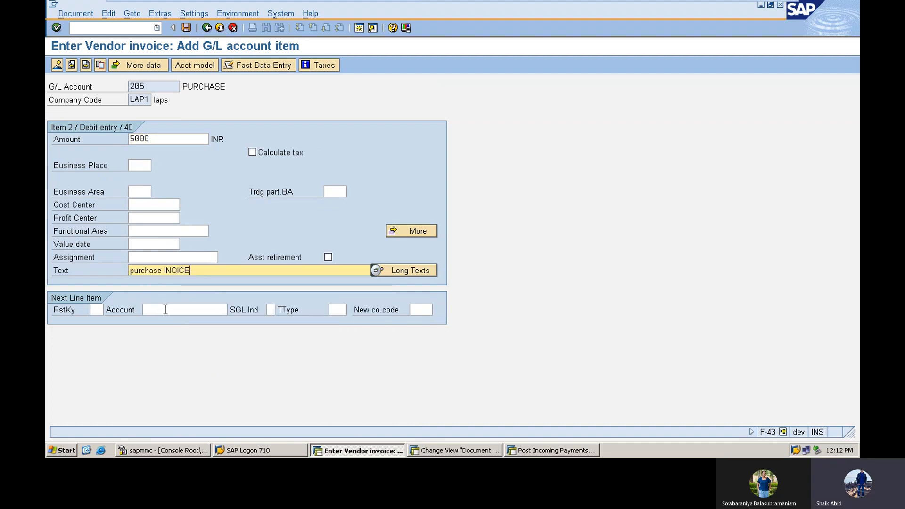
click(187, 31)
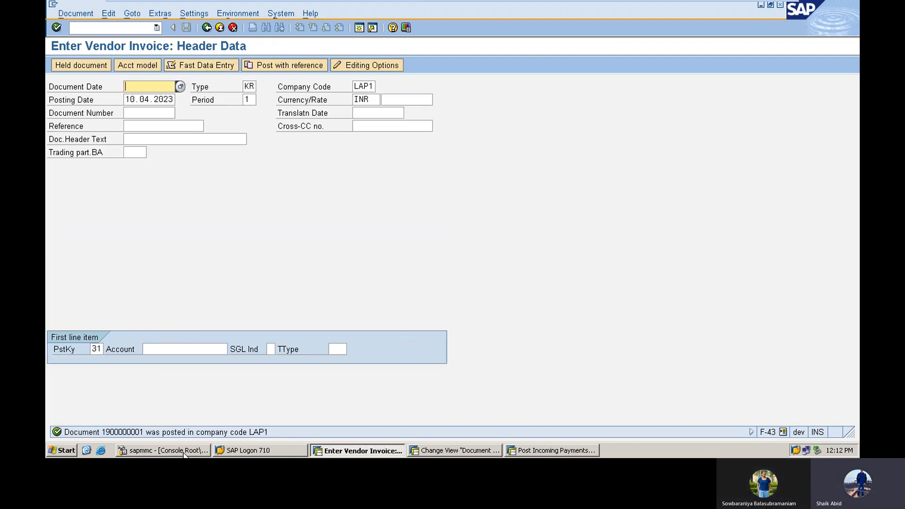
click(86, 28)
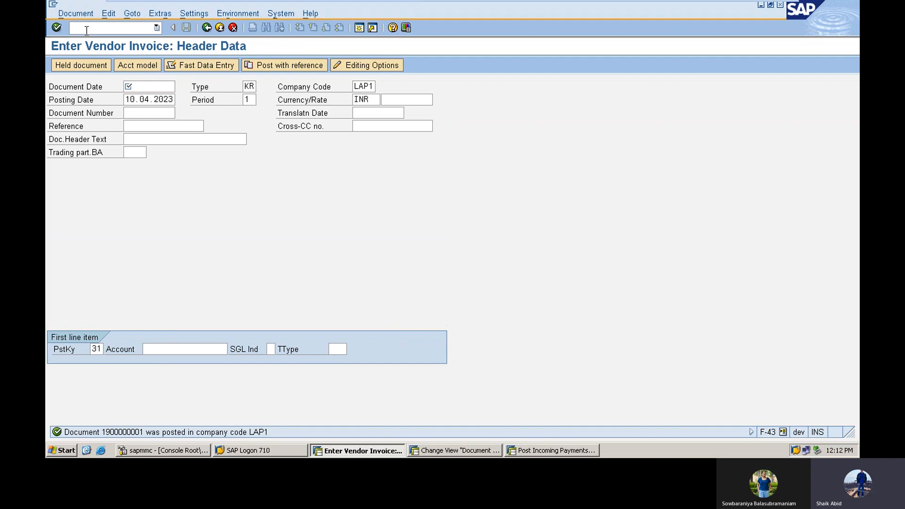
text(/NFBL1N)
key(Return)
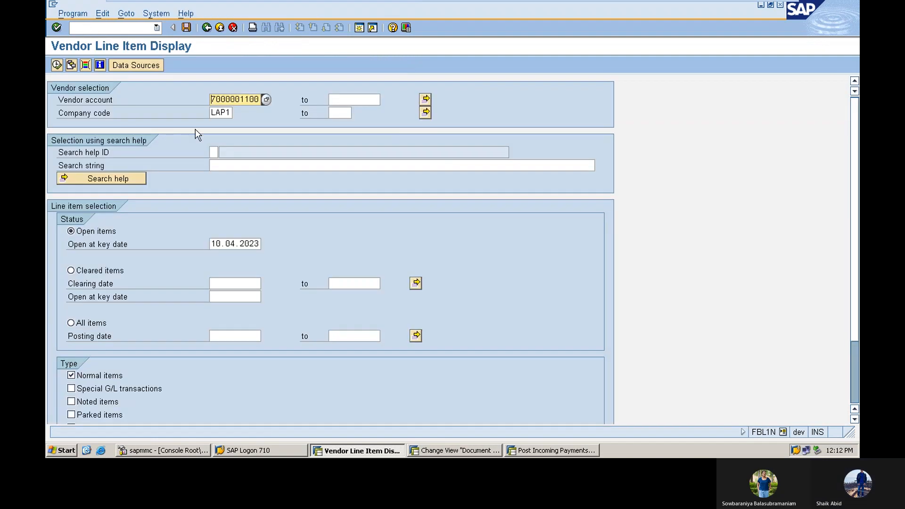
click(266, 99)
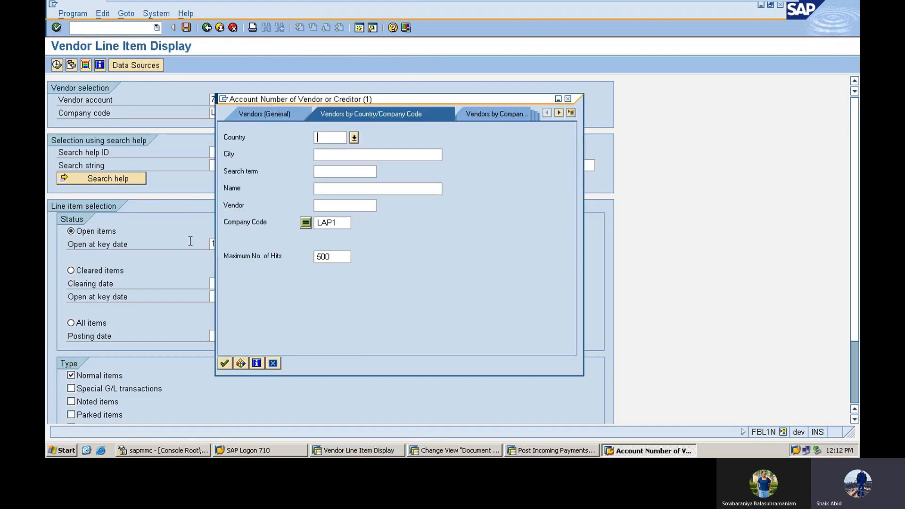
click(224, 363)
double_click(258, 98)
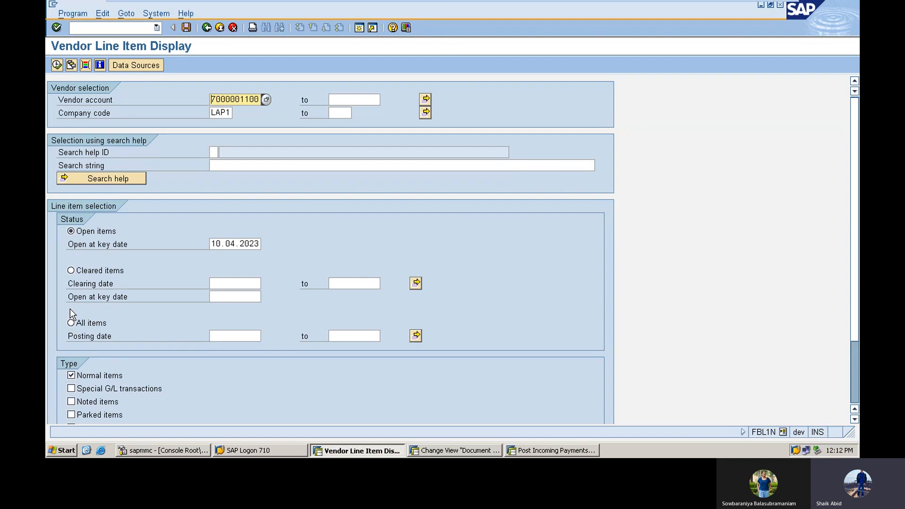
click(57, 65)
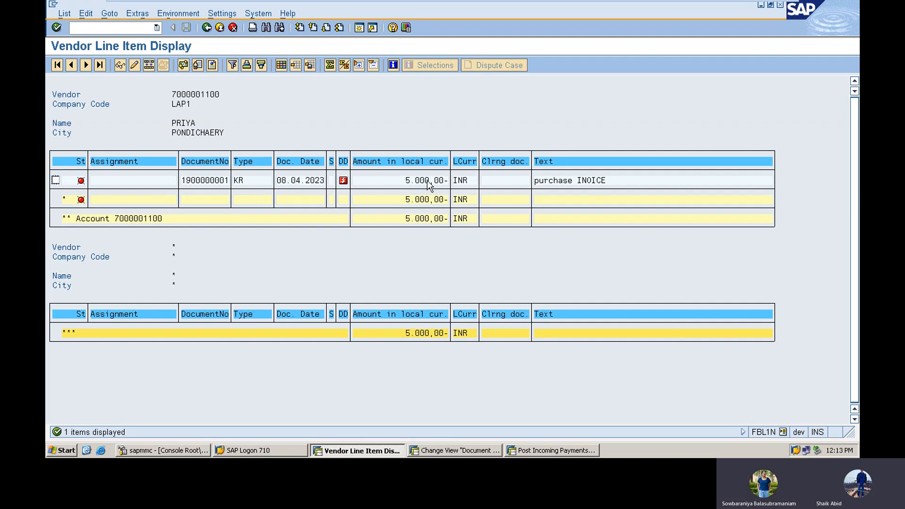
click(213, 183)
double_click(213, 183)
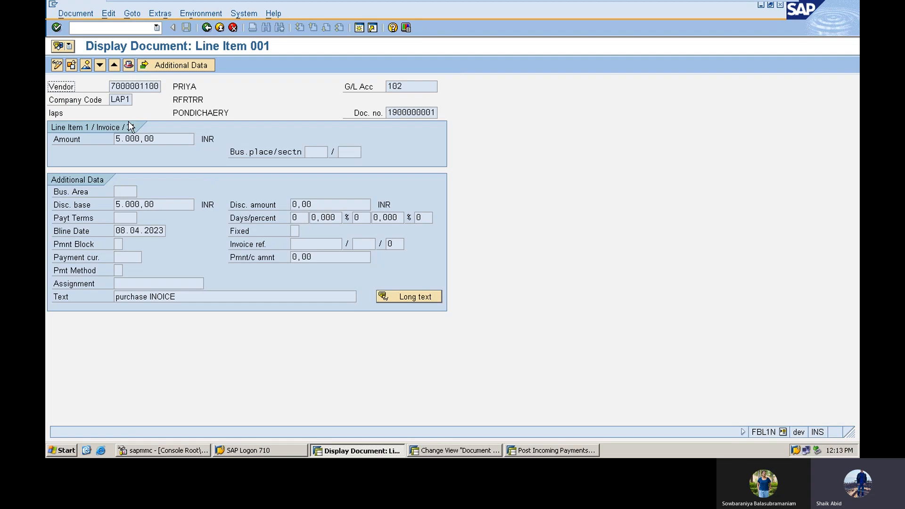
mouse_move(109, 2)
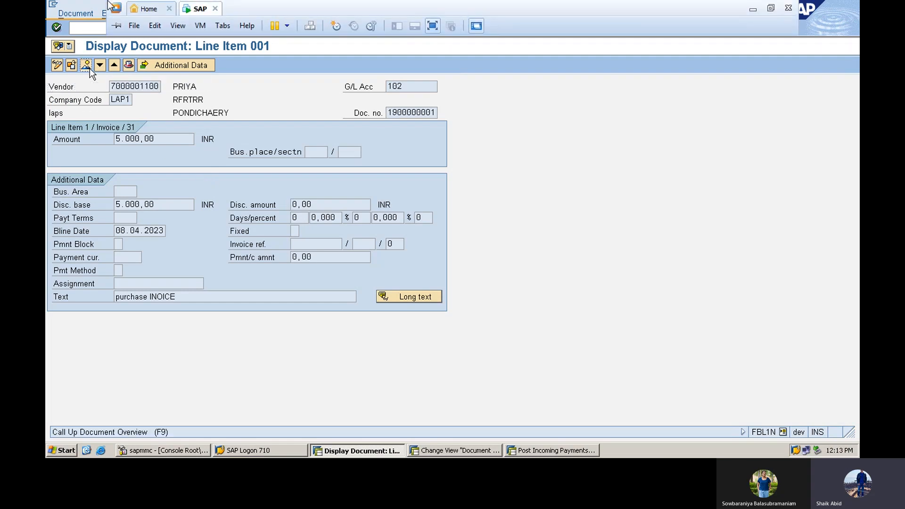
click(87, 66)
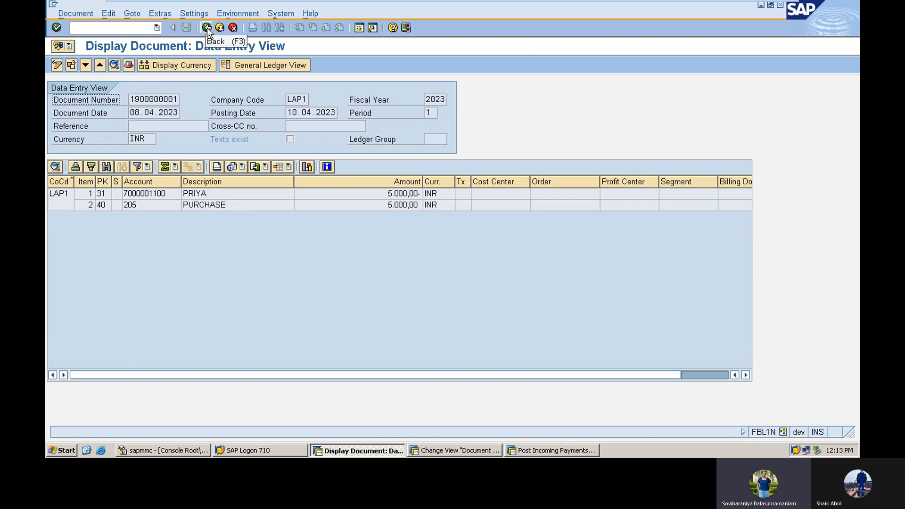
click(113, 28)
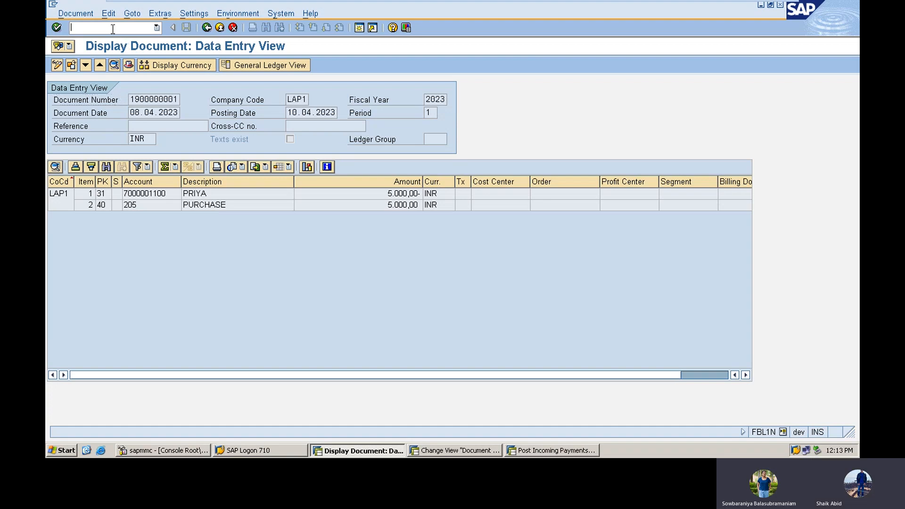
click(203, 28)
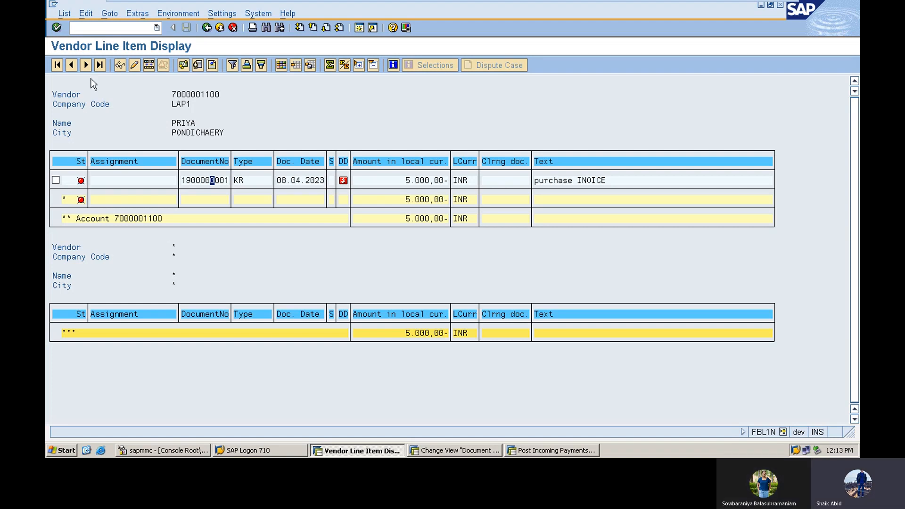
click(97, 27)
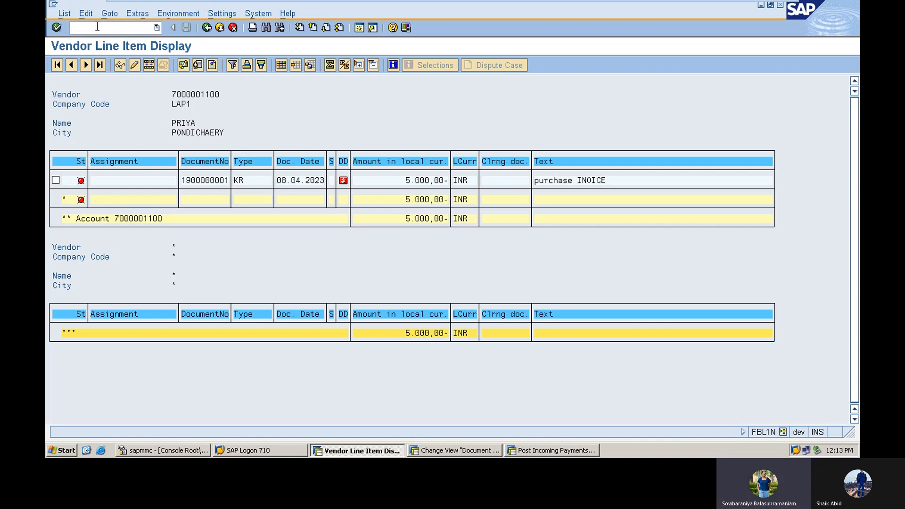
click(209, 180)
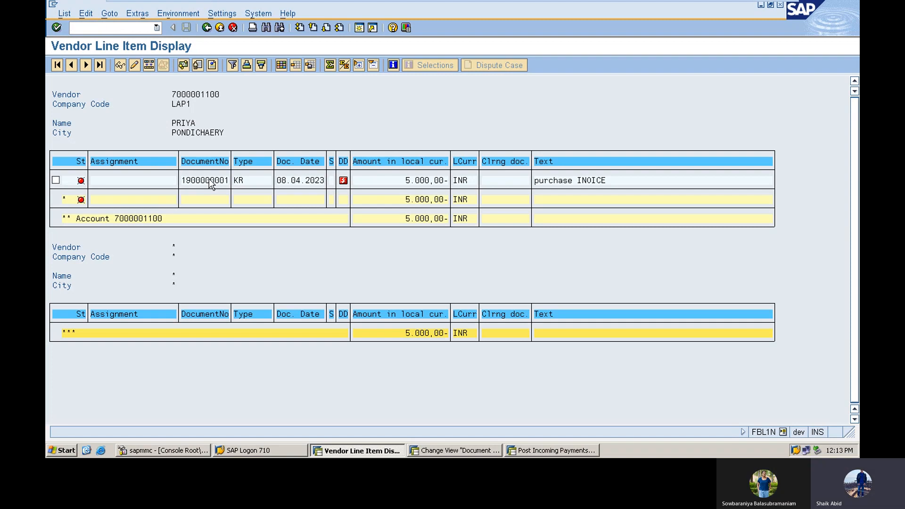
double_click(208, 180)
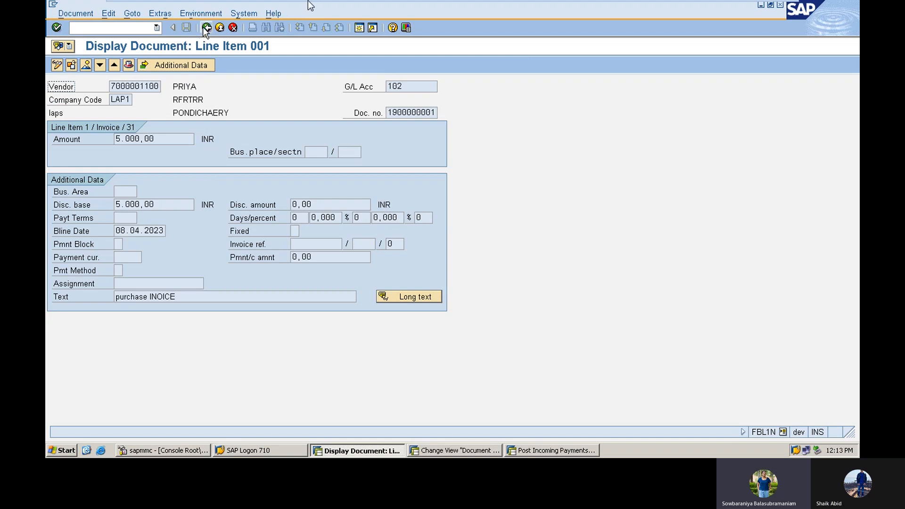
mouse_move(307, 1)
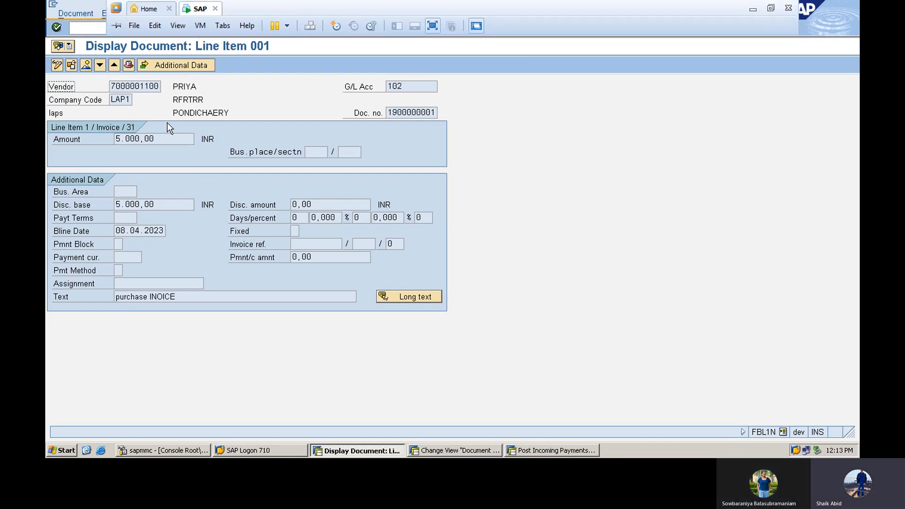